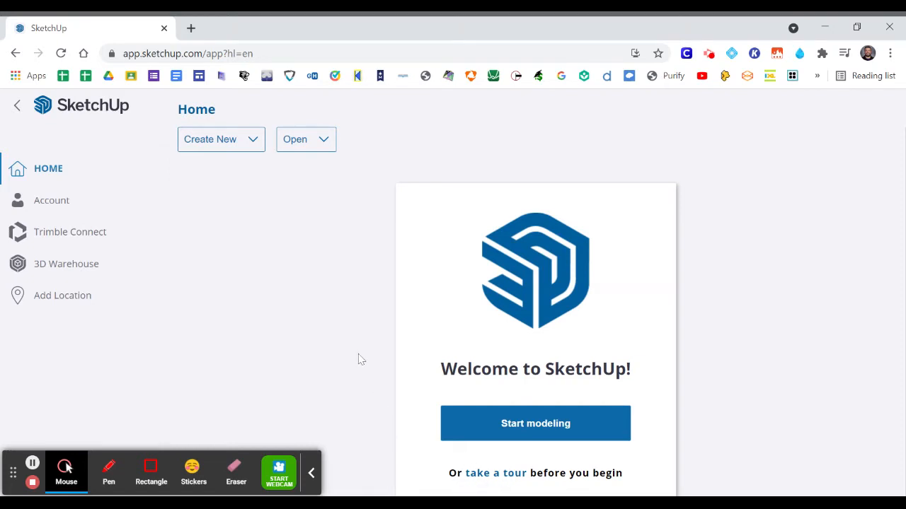
Create a new model from the Simple Template - Feet and Inches and delete the default person figure.
click(242, 149)
click(235, 141)
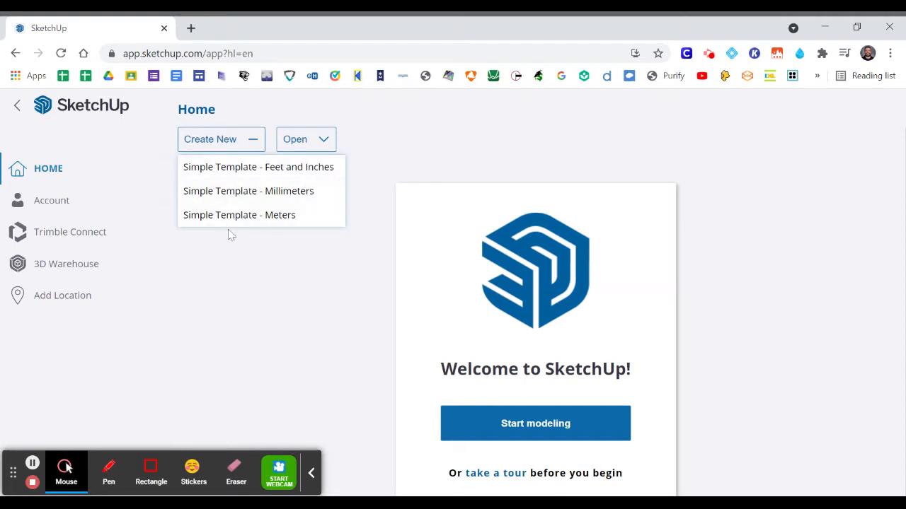
click(241, 177)
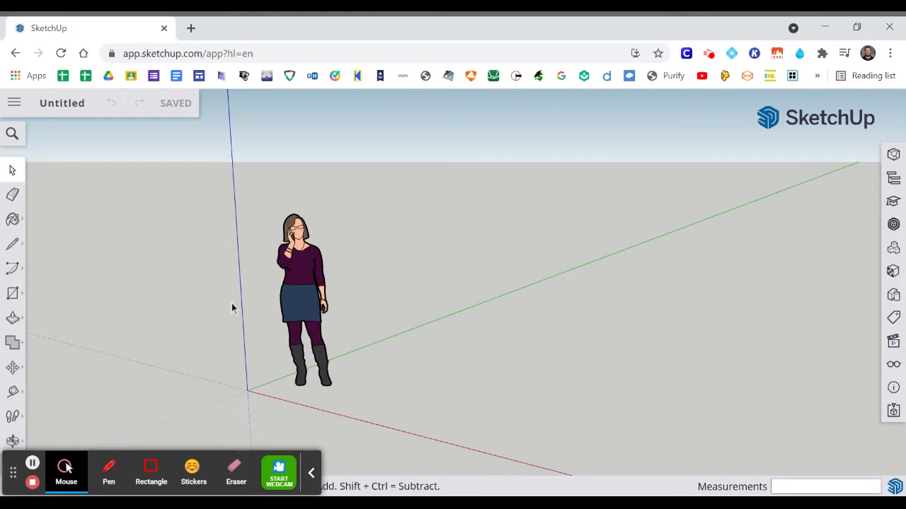
click(312, 474)
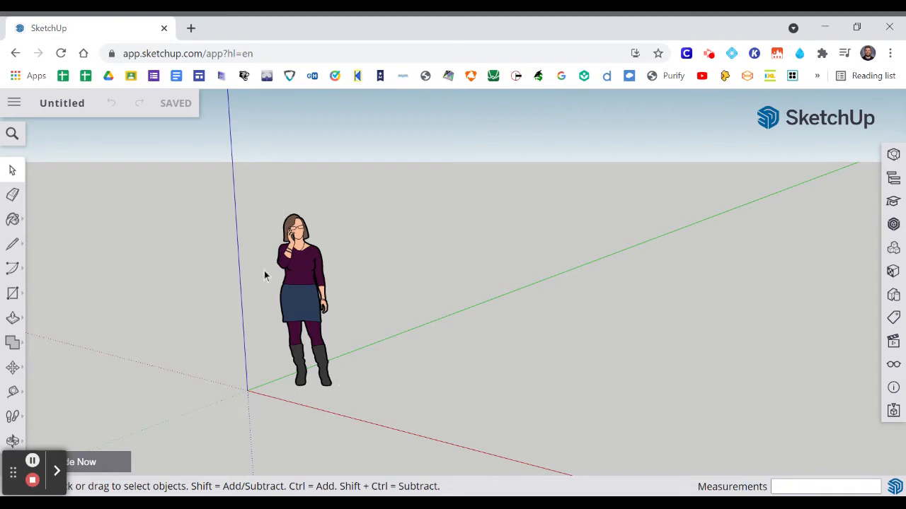
drag(268, 184, 362, 403)
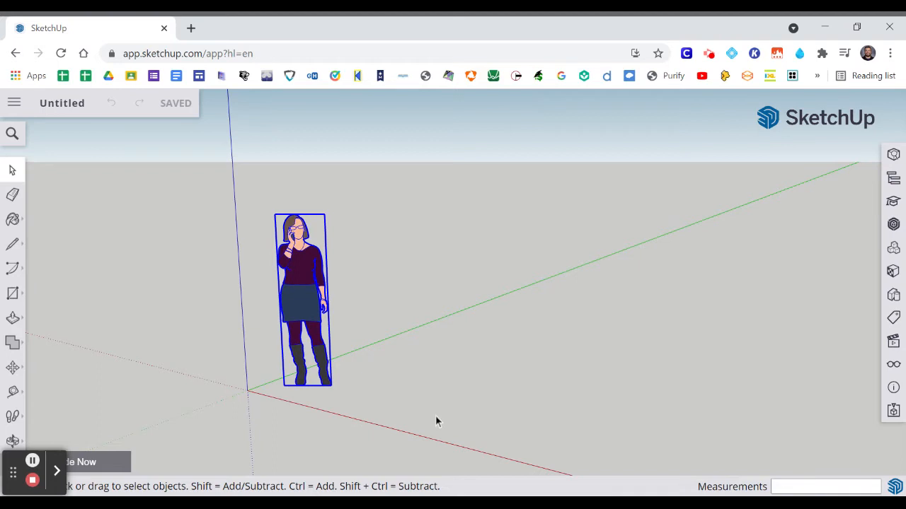
key(Delete)
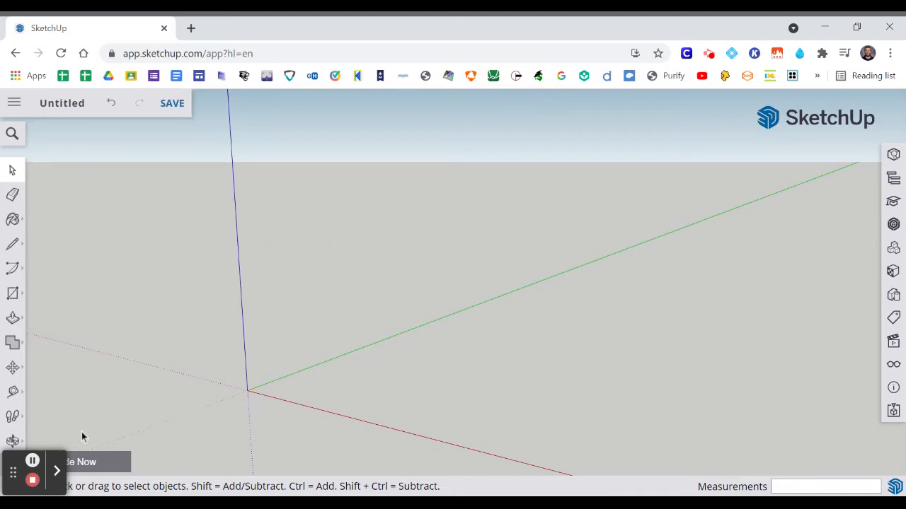
drag(39, 487, 877, 490)
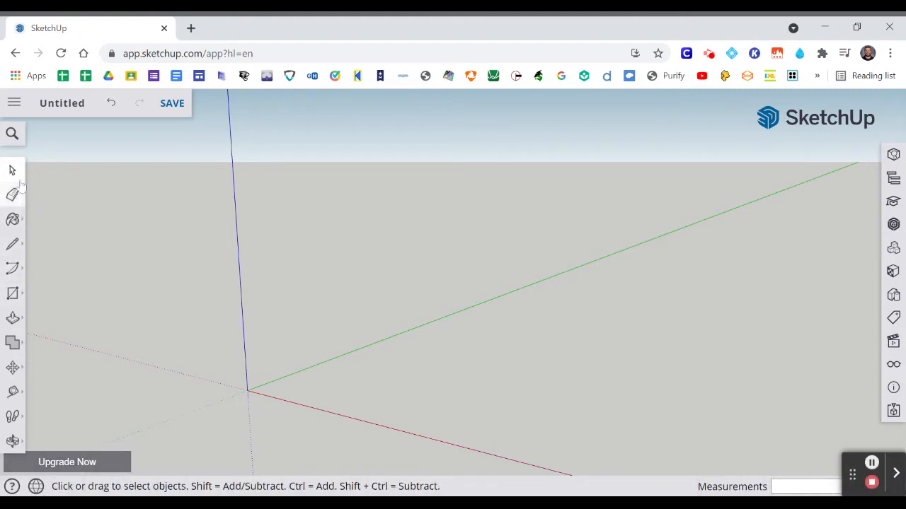
Start a fresh Simple Template - Feet and Inches model without saving the current one, and delete its default person figure.
click(15, 104)
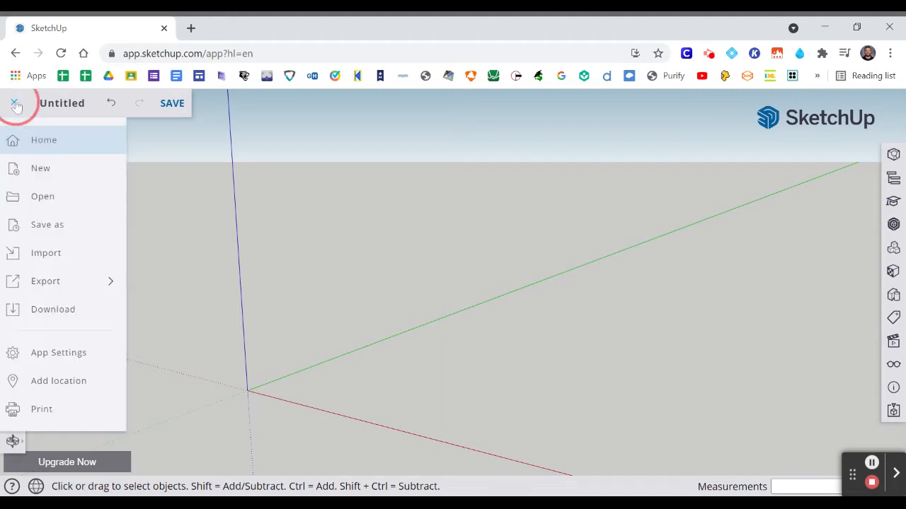
click(24, 145)
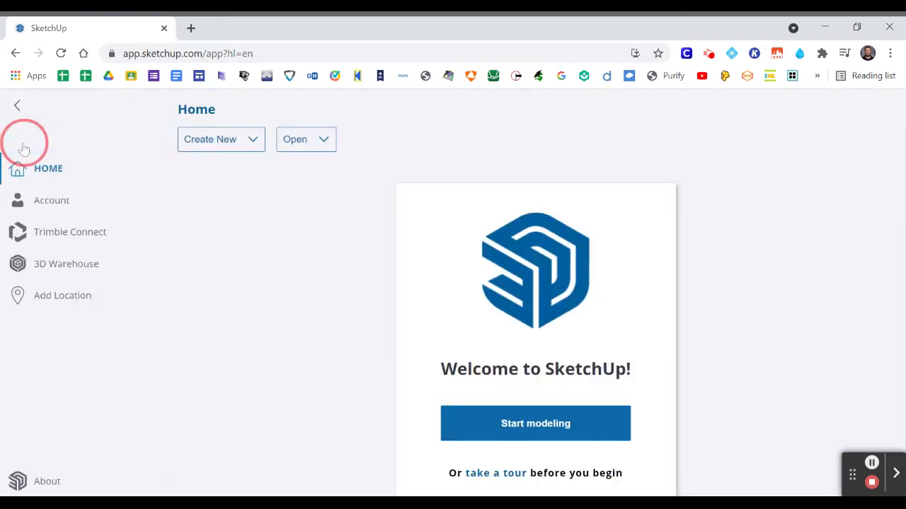
click(204, 139)
click(212, 174)
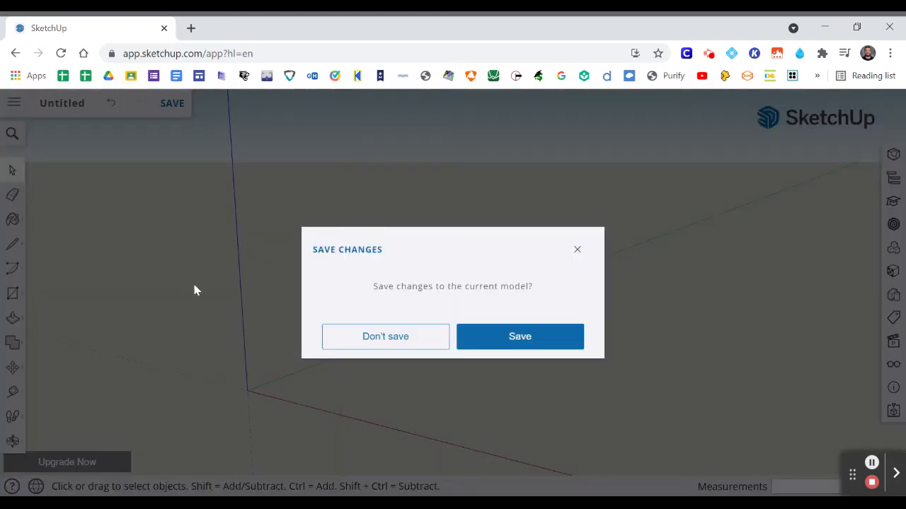
click(375, 337)
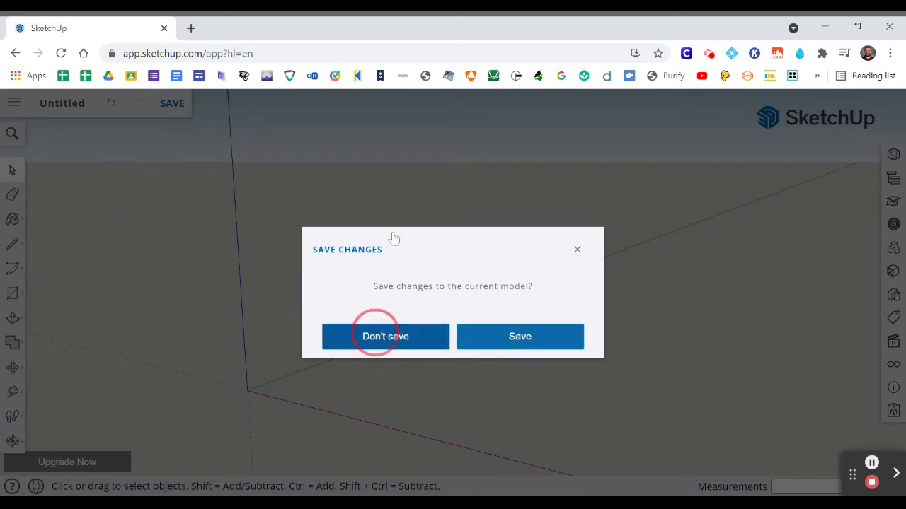
click(379, 338)
click(303, 360)
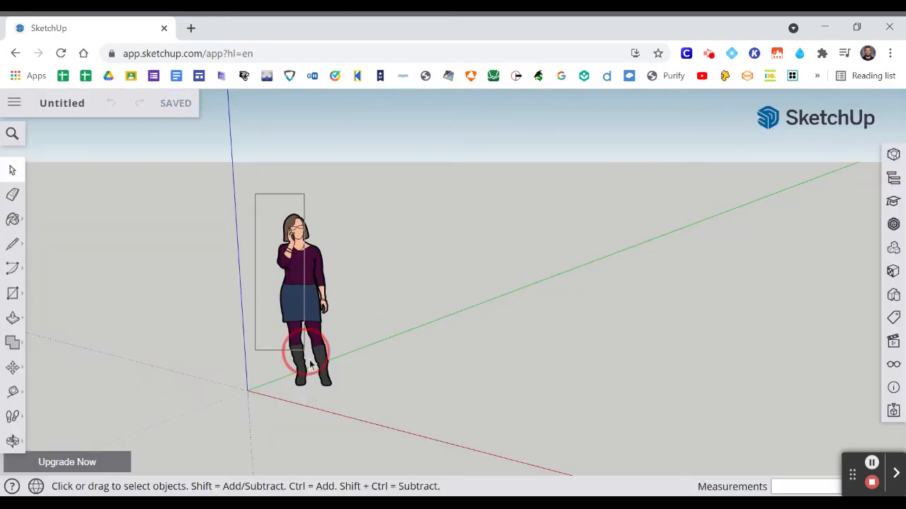
key(Delete)
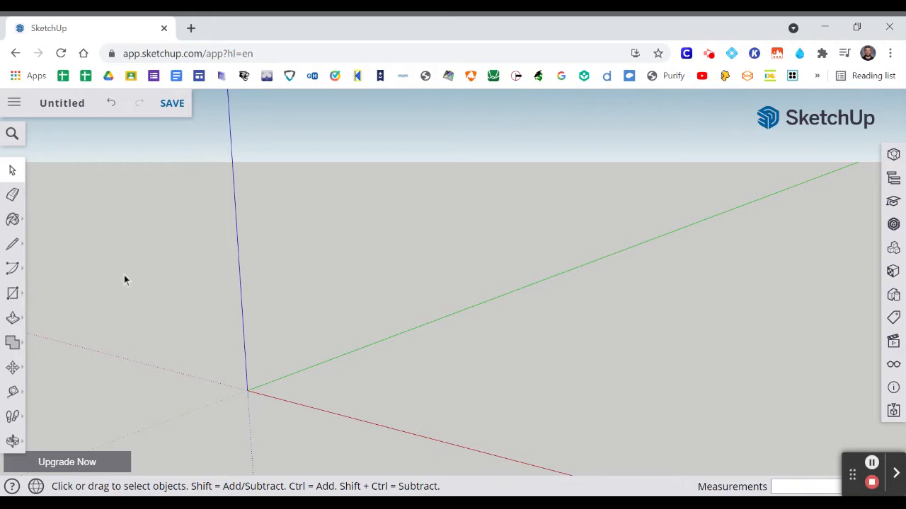
Save the untitled model in the SketchUp project under the name Project 1.
click(58, 106)
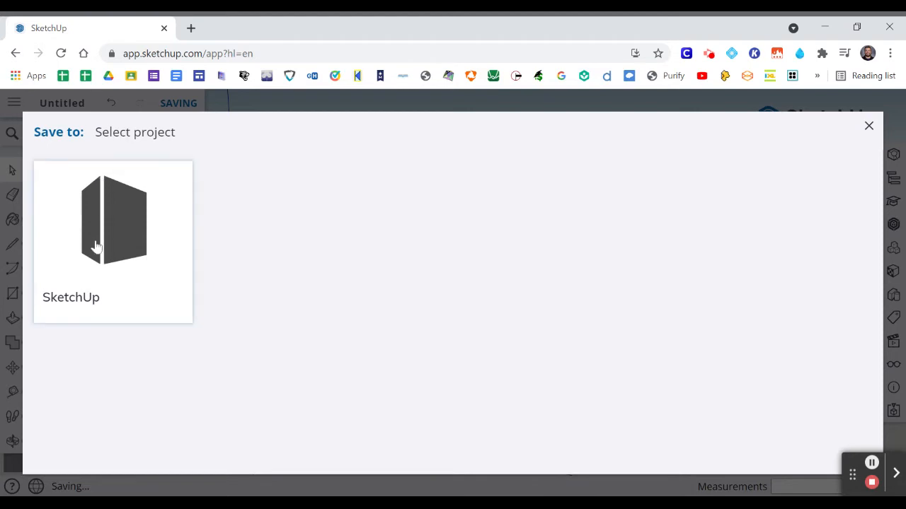
click(95, 246)
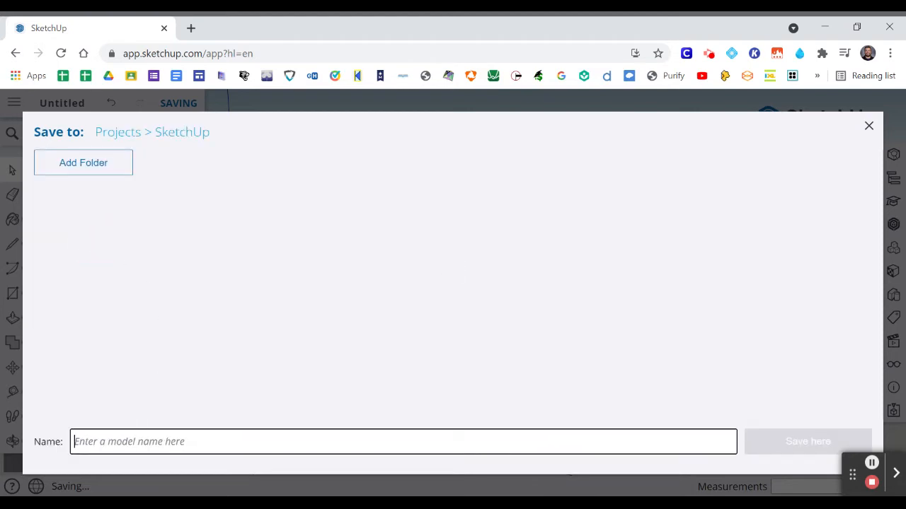
text(Pro)
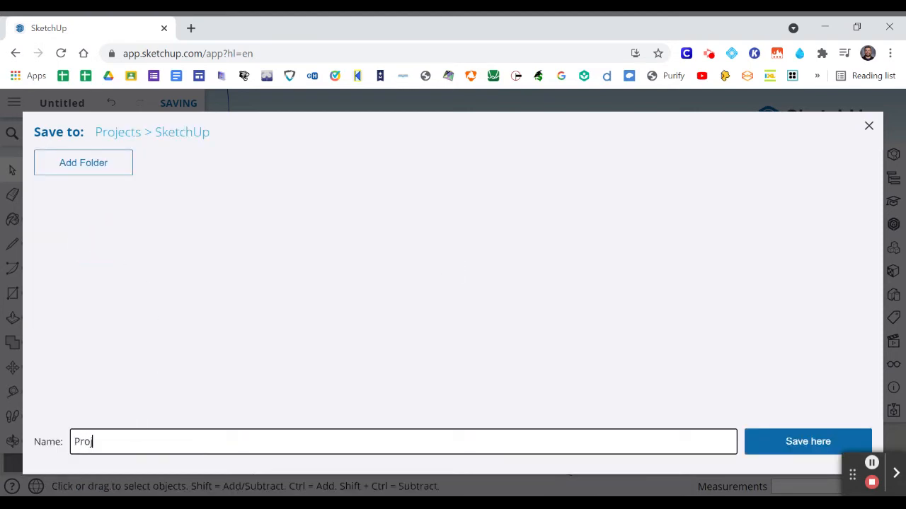
text(ject 1)
click(809, 448)
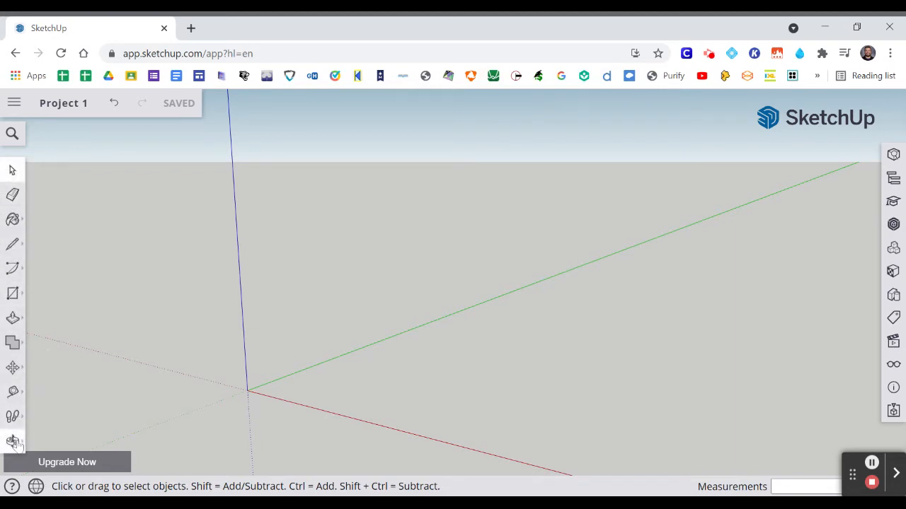
click(12, 172)
drag(346, 288, 346, 287)
click(12, 194)
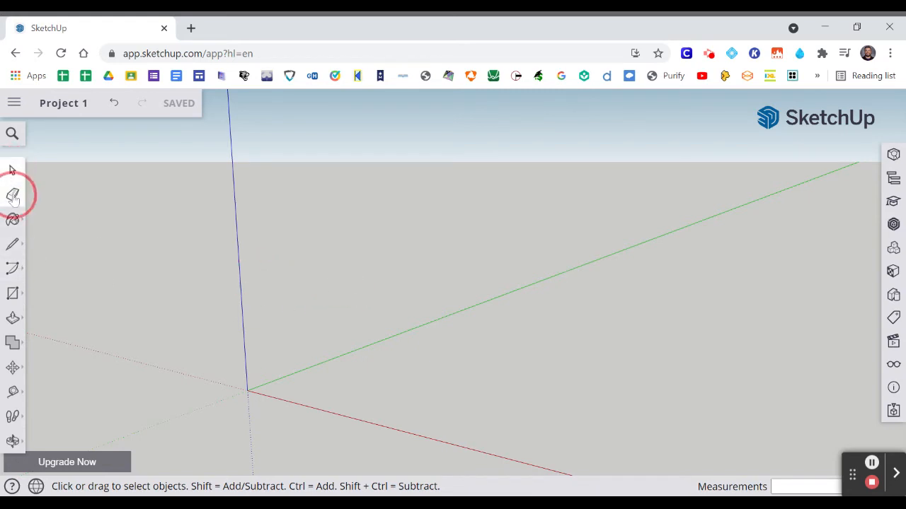
click(13, 220)
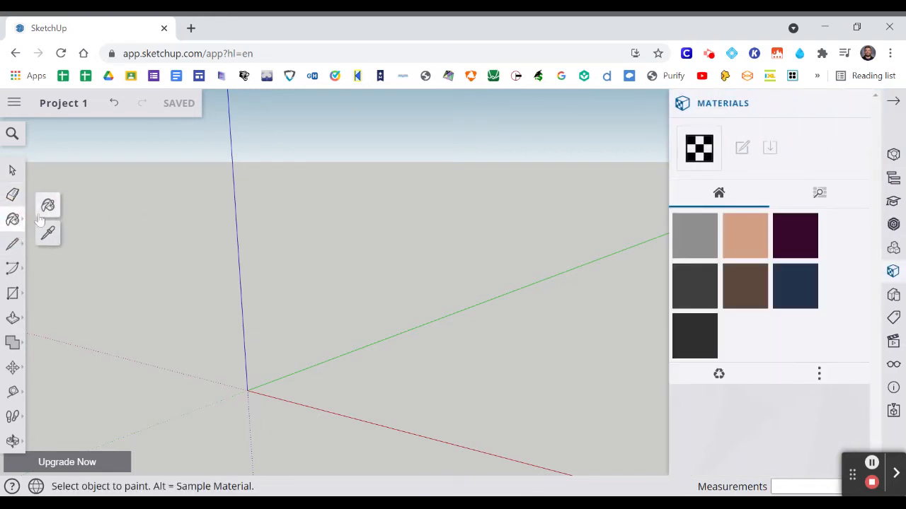
click(853, 102)
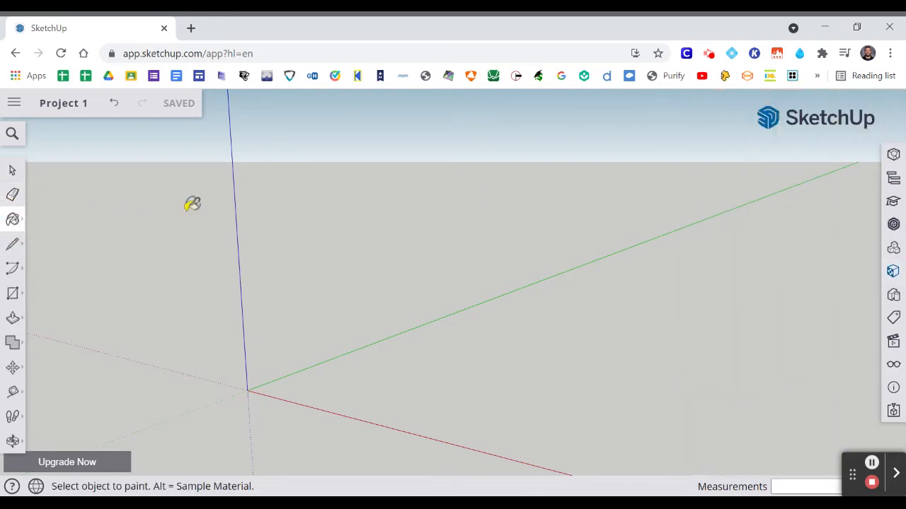
click(12, 225)
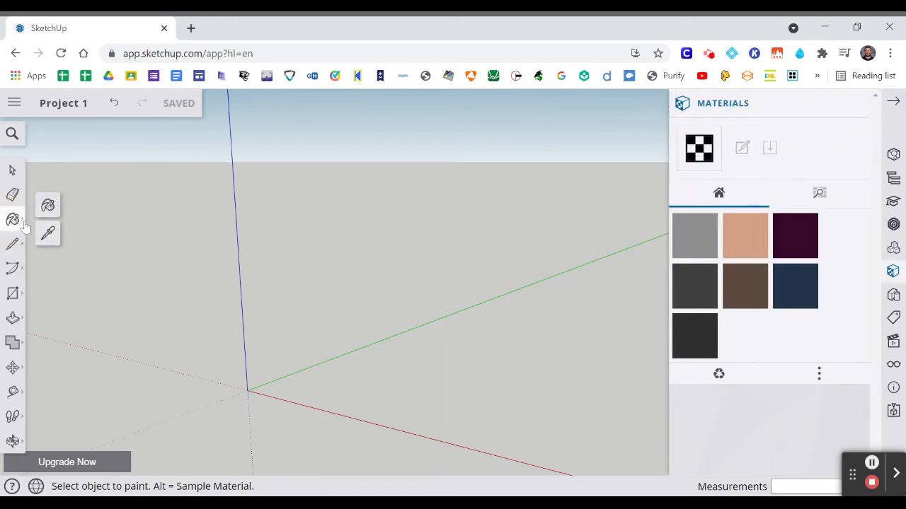
Draw a straight line about 8' 11" long that starts beside the blue axis and ends near the green axis.
click(21, 246)
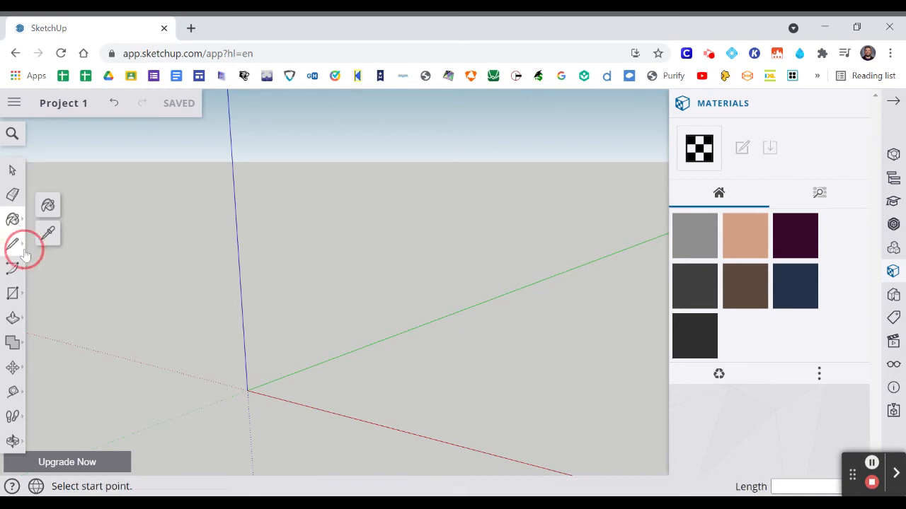
click(47, 231)
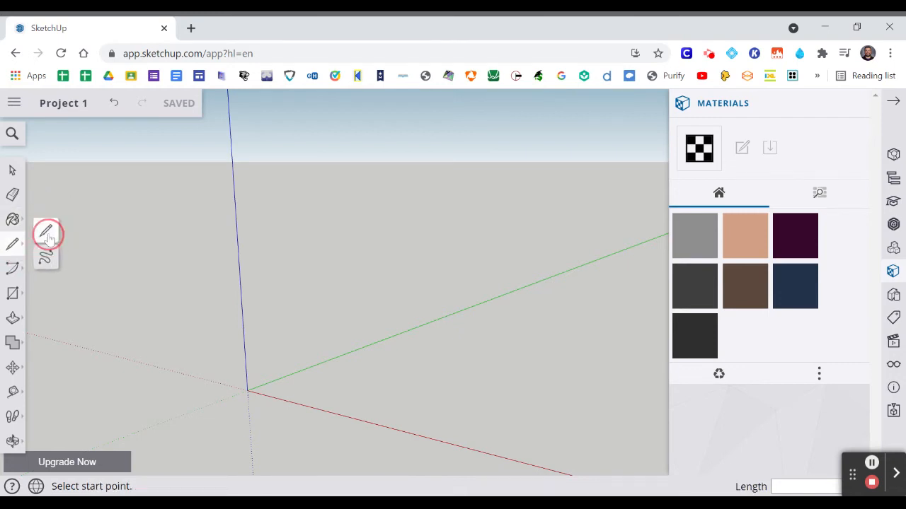
click(234, 308)
click(387, 334)
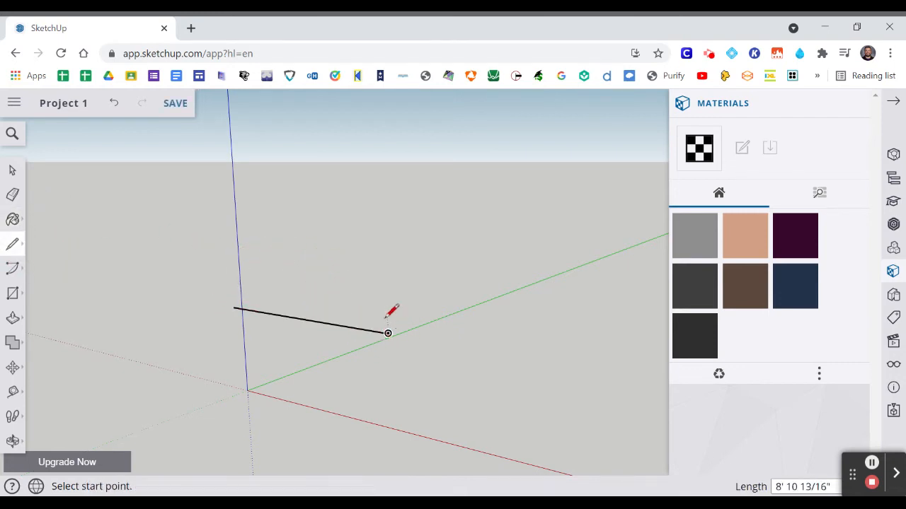
Draw a wavy freehand curve just above the straight line and close the materials display.
click(15, 244)
click(46, 256)
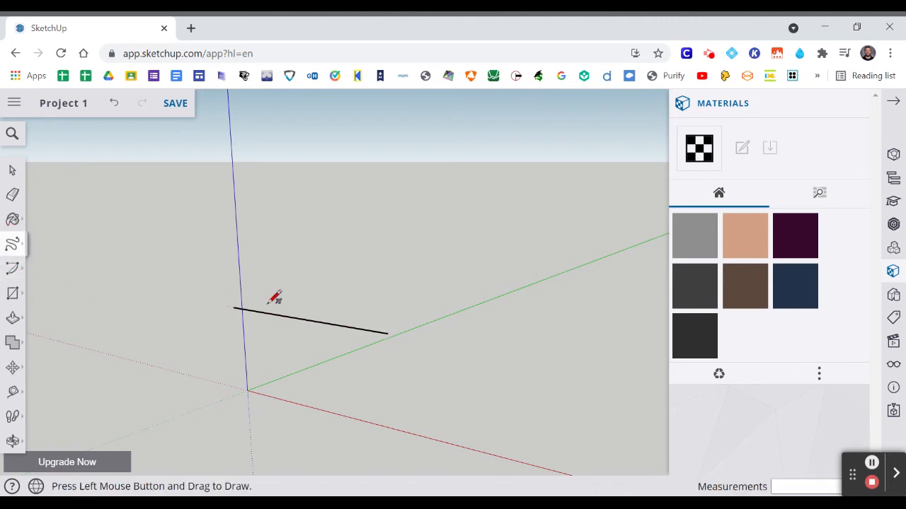
drag(287, 286, 446, 263)
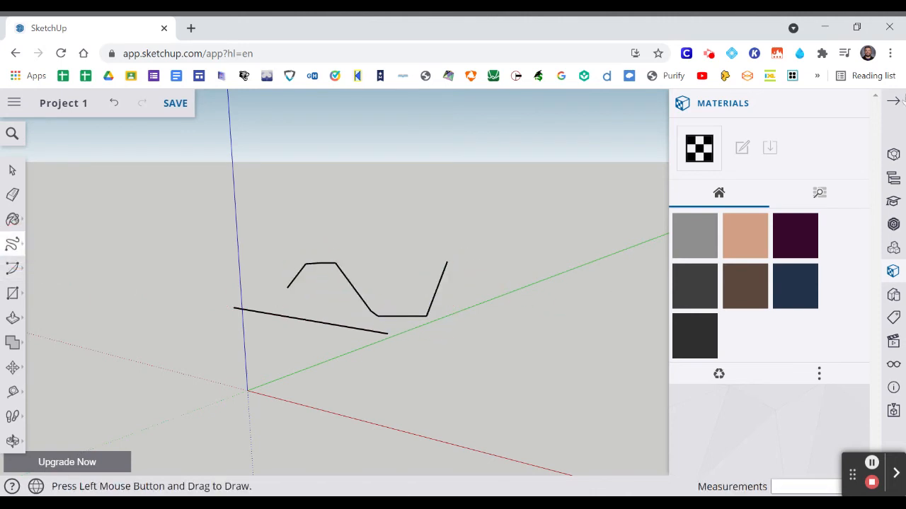
click(893, 102)
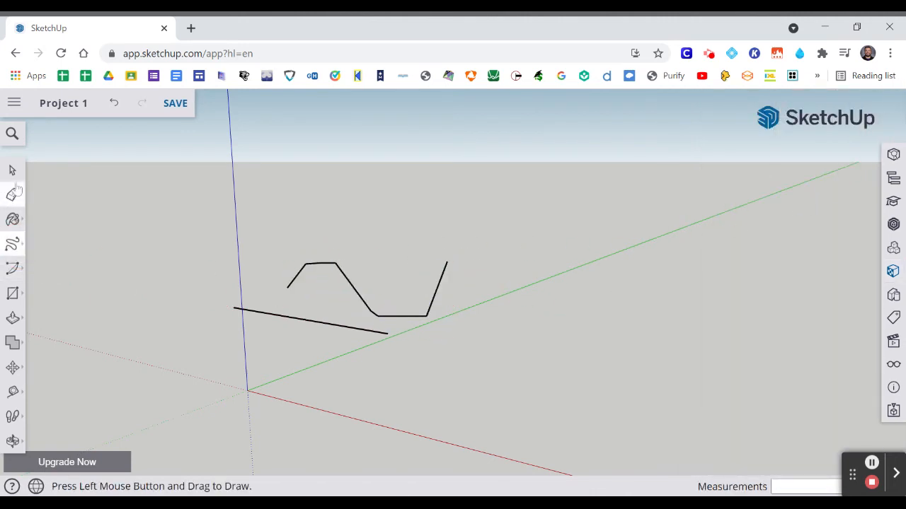
Delete the straight line and the freehand curve from the model.
click(12, 172)
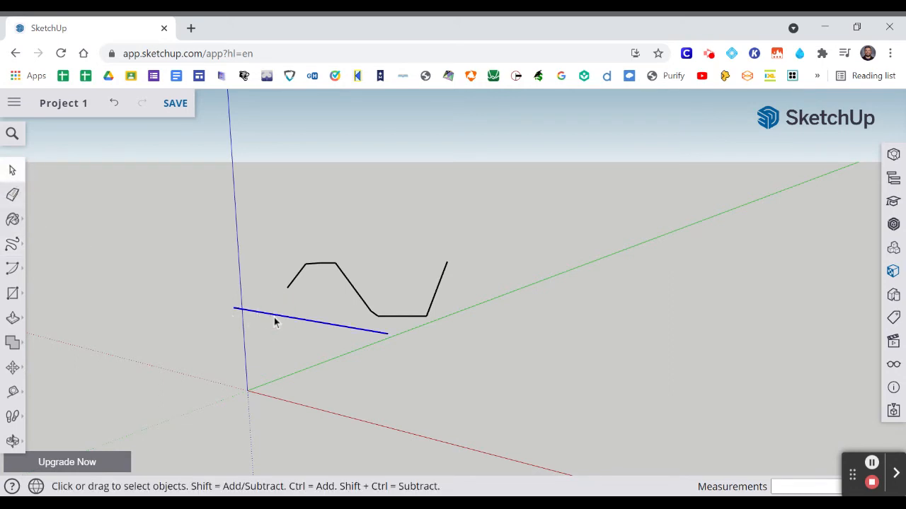
key(Delete)
click(306, 268)
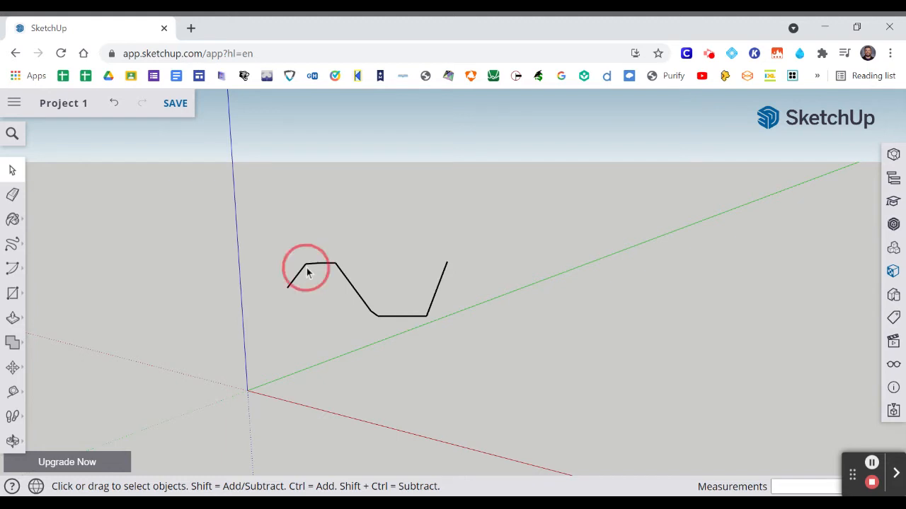
key(Delete)
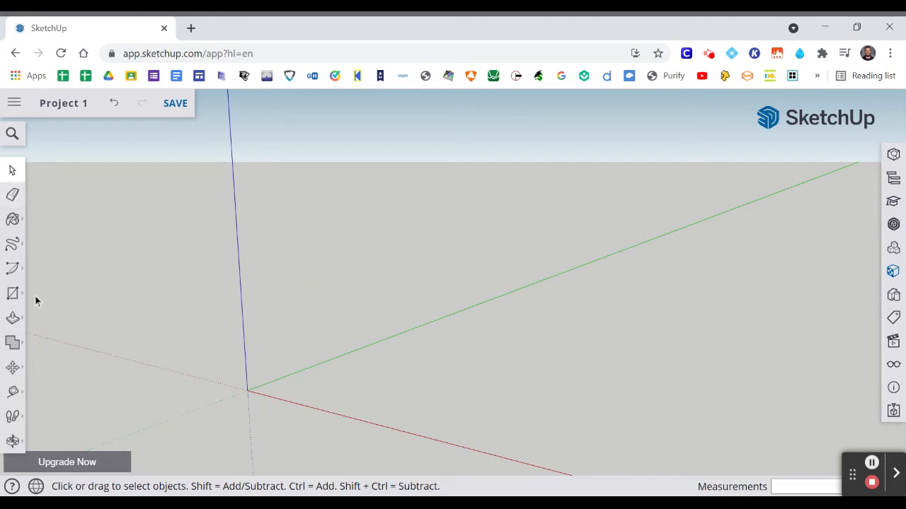
Draw a ground rectangle about 7' 1" by 37' between the red and green axes and undo it.
click(12, 293)
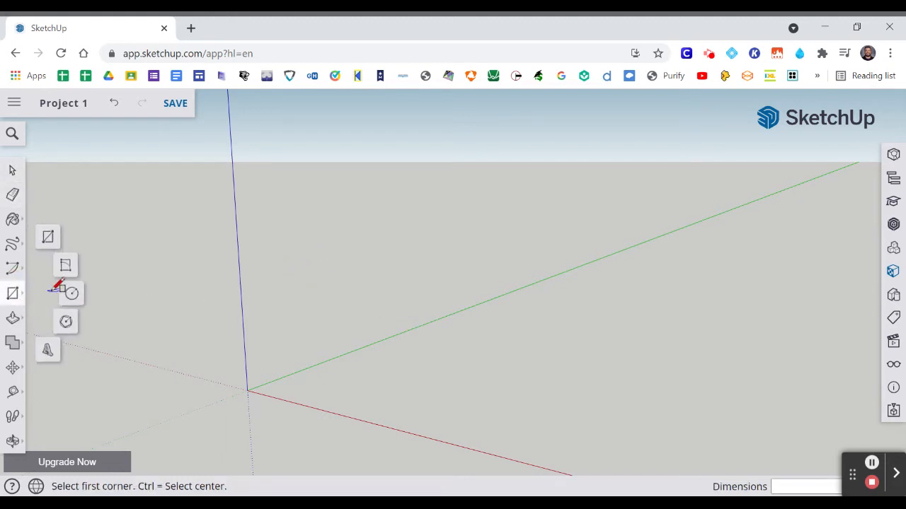
click(49, 241)
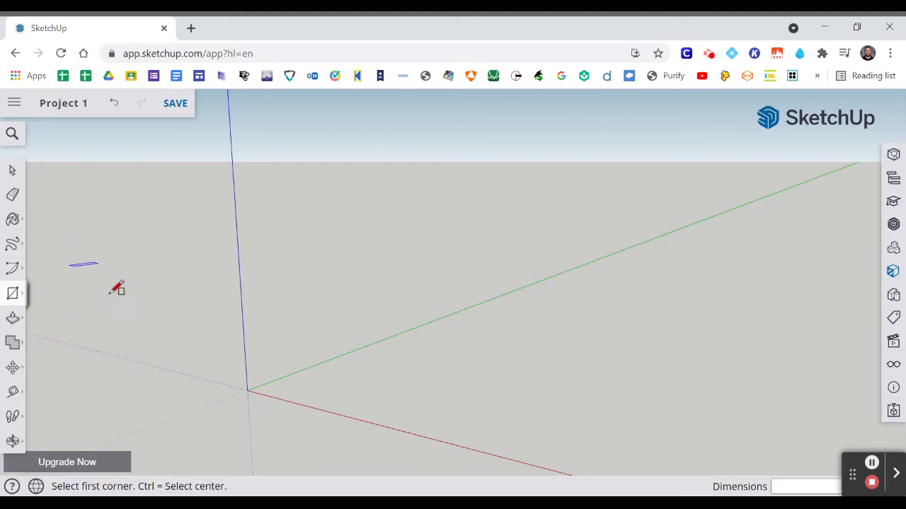
click(348, 390)
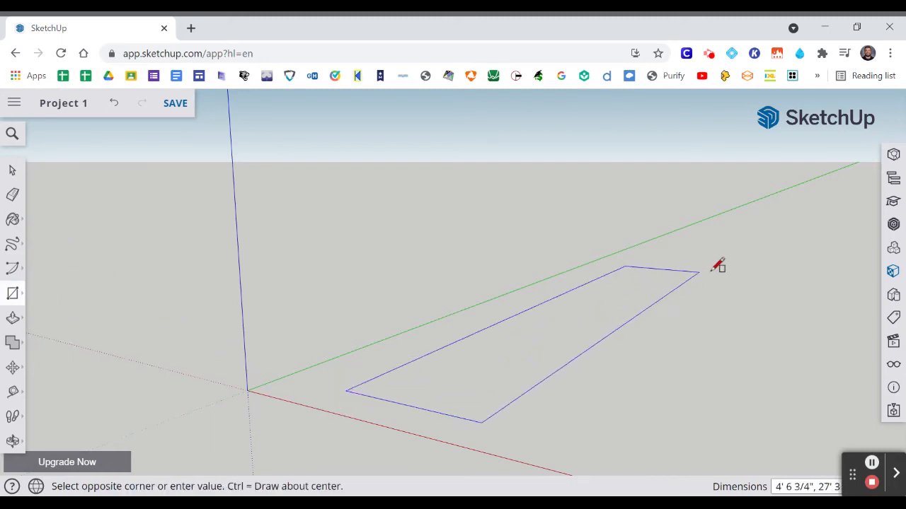
click(765, 255)
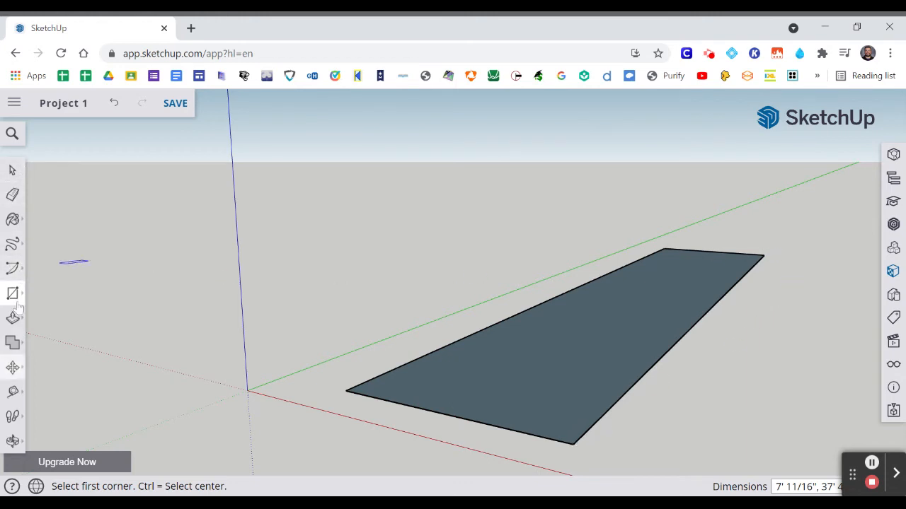
click(114, 104)
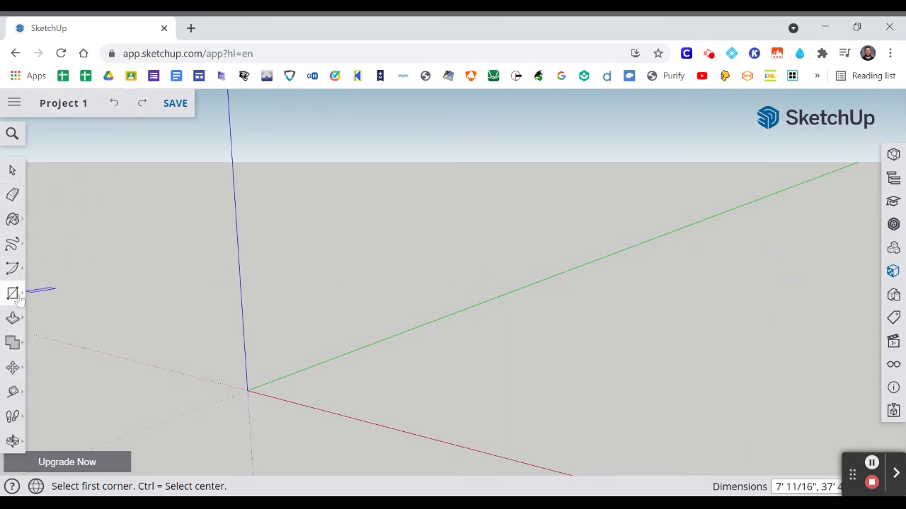
click(14, 319)
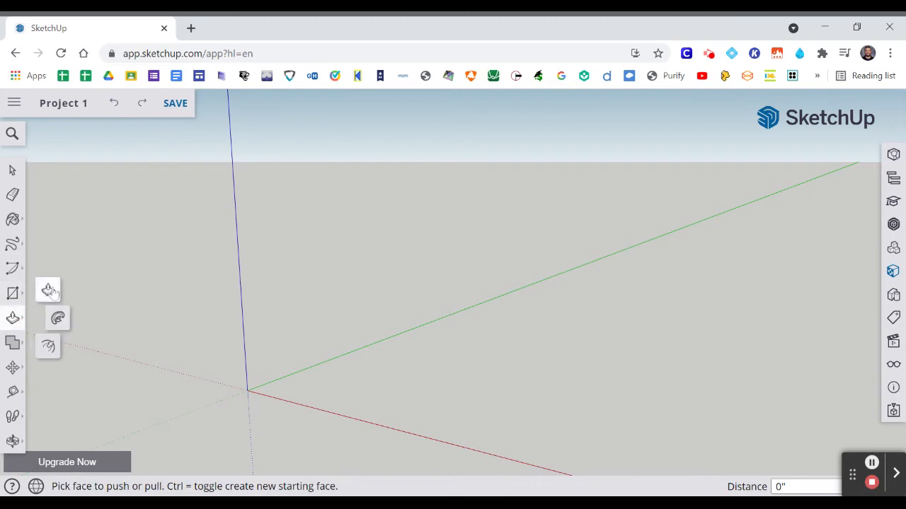
click(12, 416)
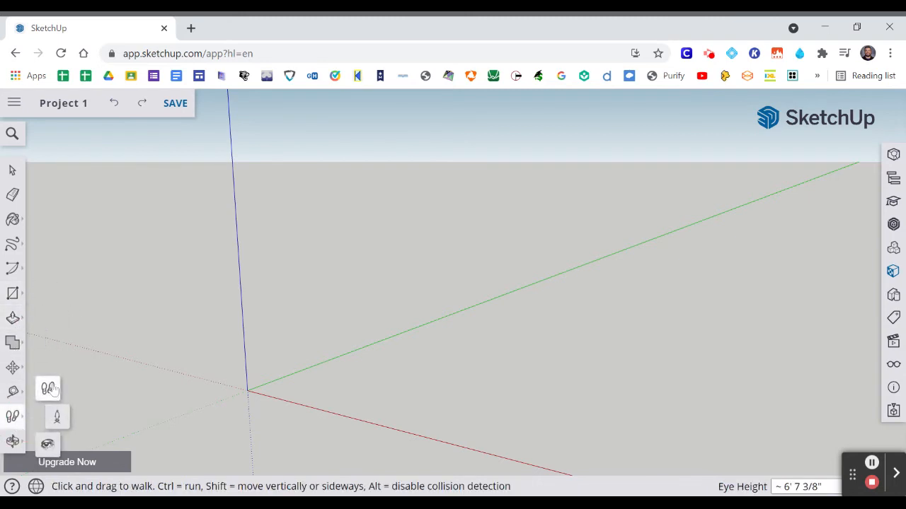
click(13, 441)
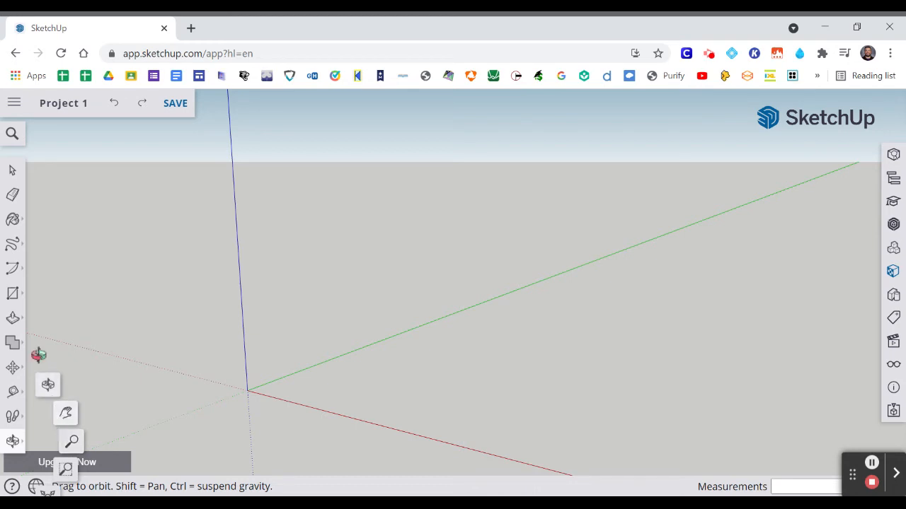
click(13, 220)
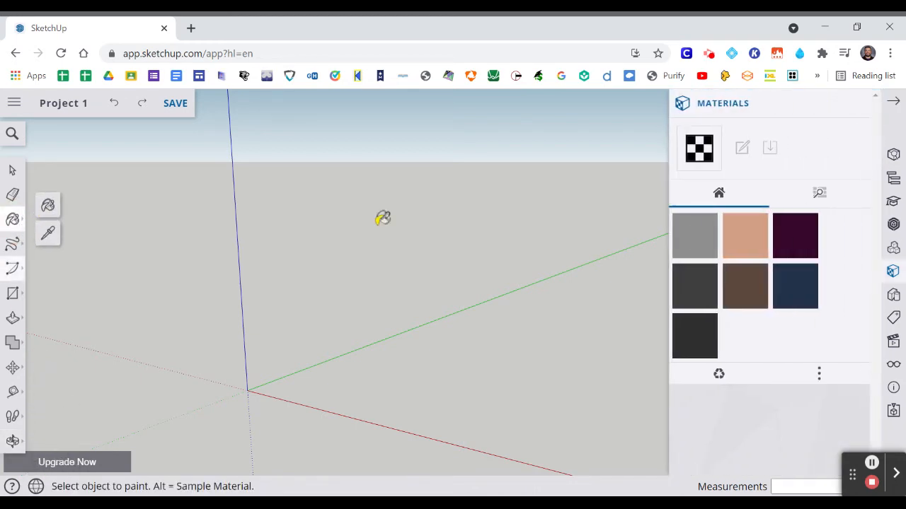
click(893, 101)
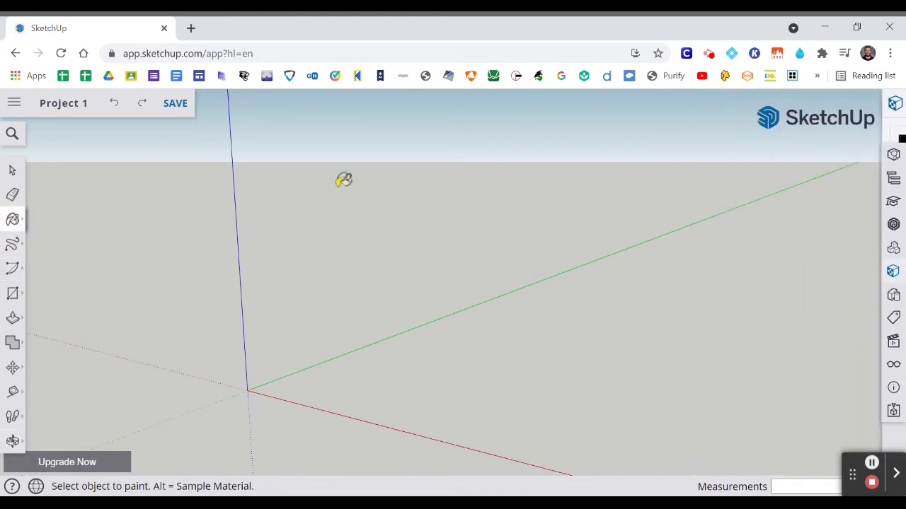
click(13, 293)
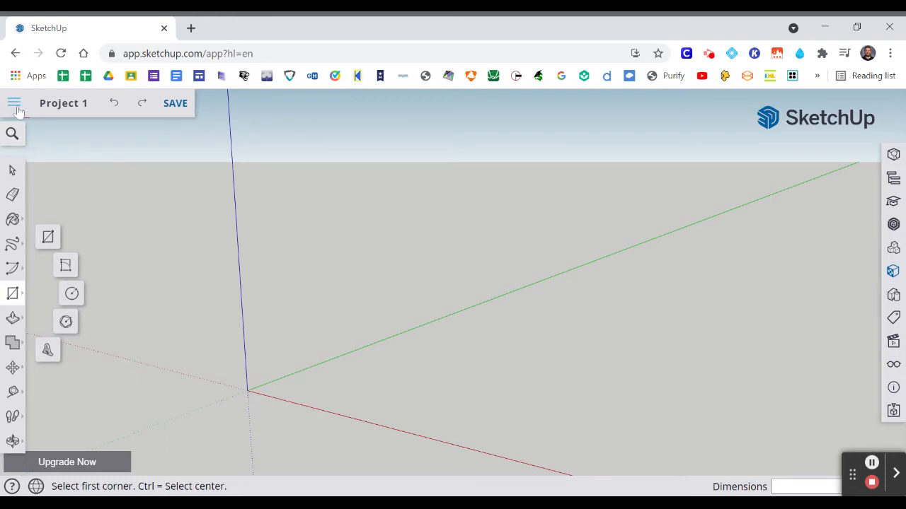
click(12, 170)
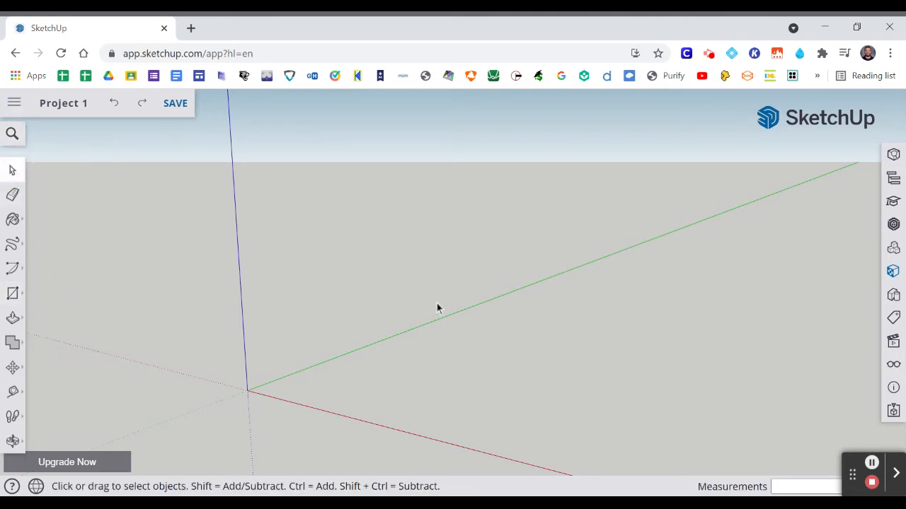
click(14, 105)
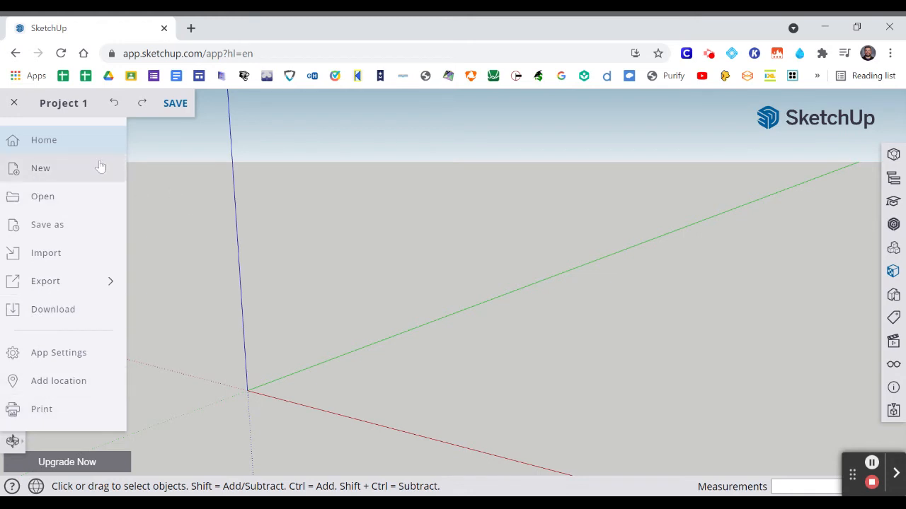
click(194, 224)
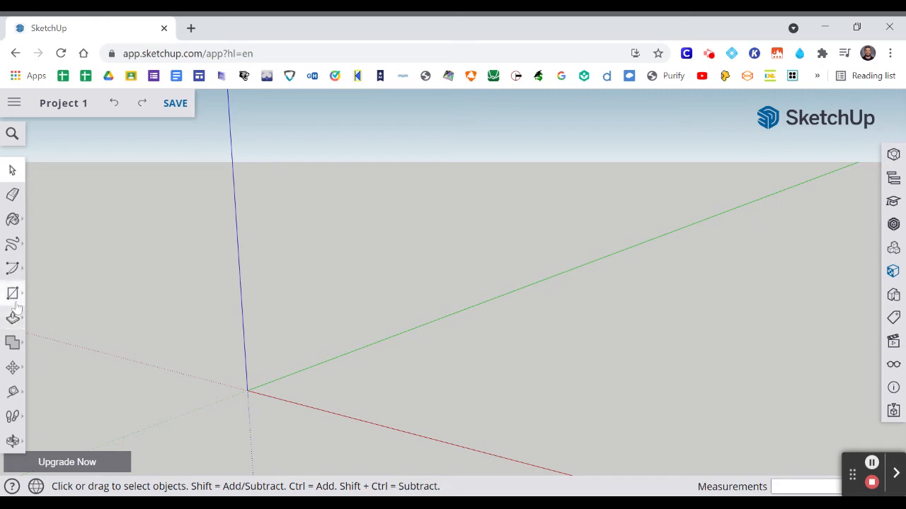
Draw a ground rectangle about 8' 2" by 43' 4" between the red and green axes and pull it up about 3' 2" into a box.
click(13, 293)
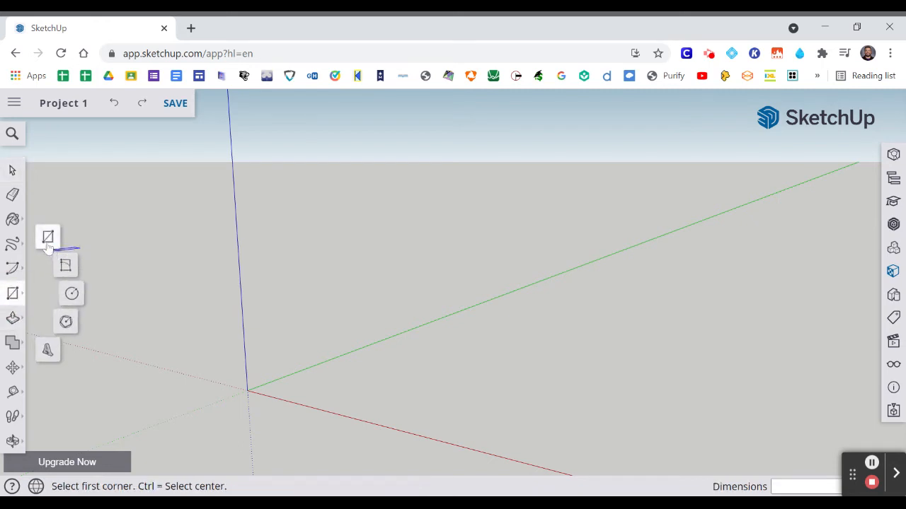
drag(393, 378, 798, 246)
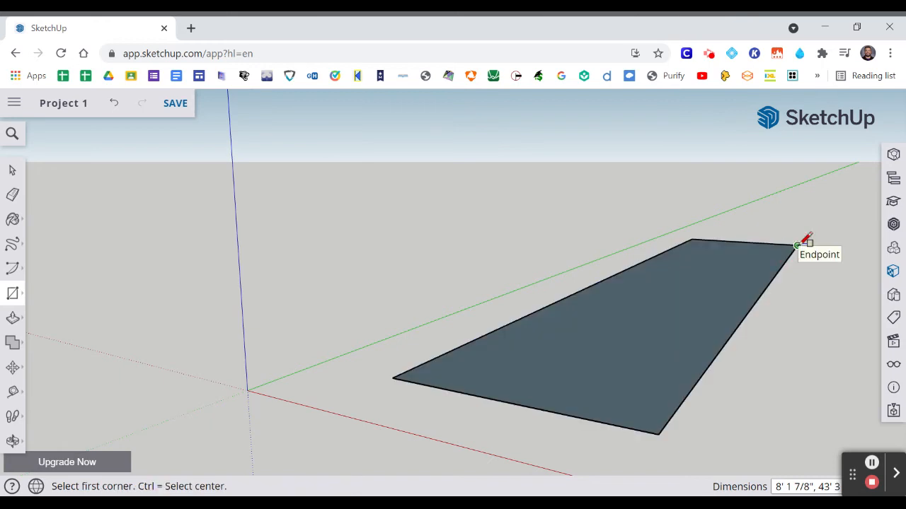
click(13, 317)
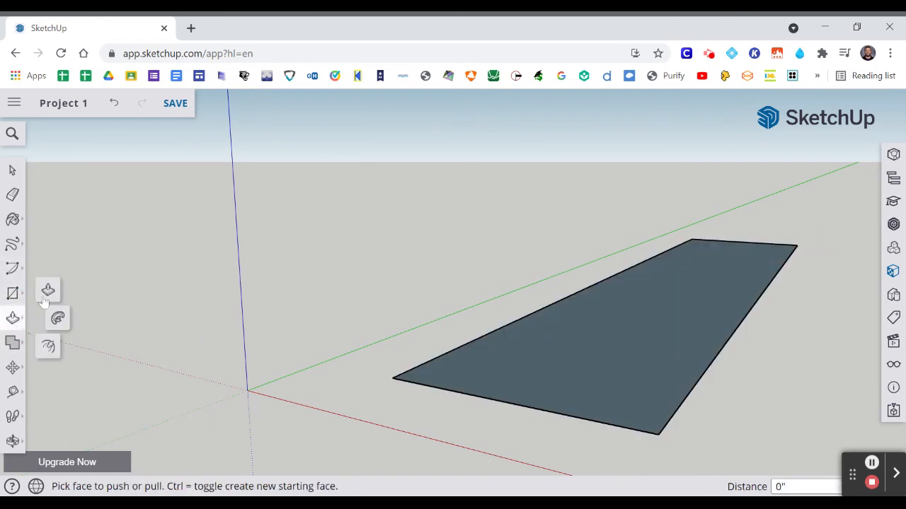
drag(607, 367, 599, 273)
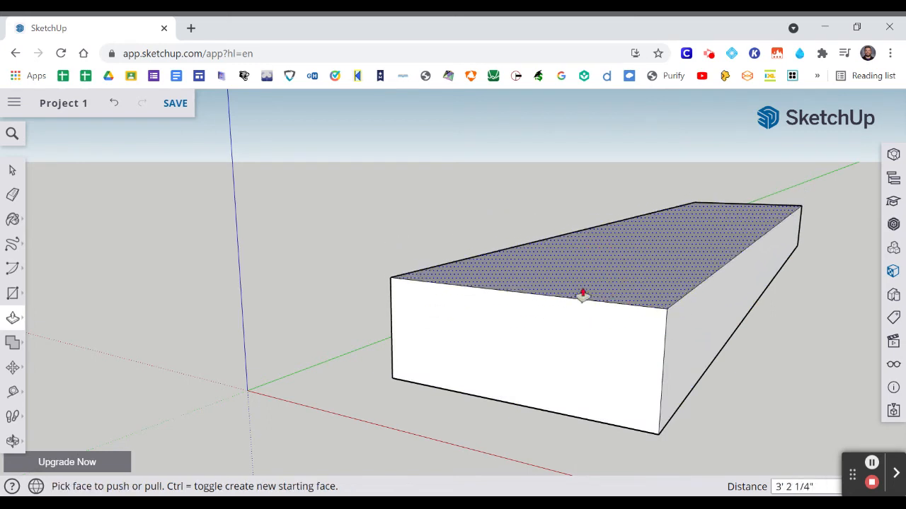
Try to move the box's top face by about 4' 3" and undo the move.
click(12, 439)
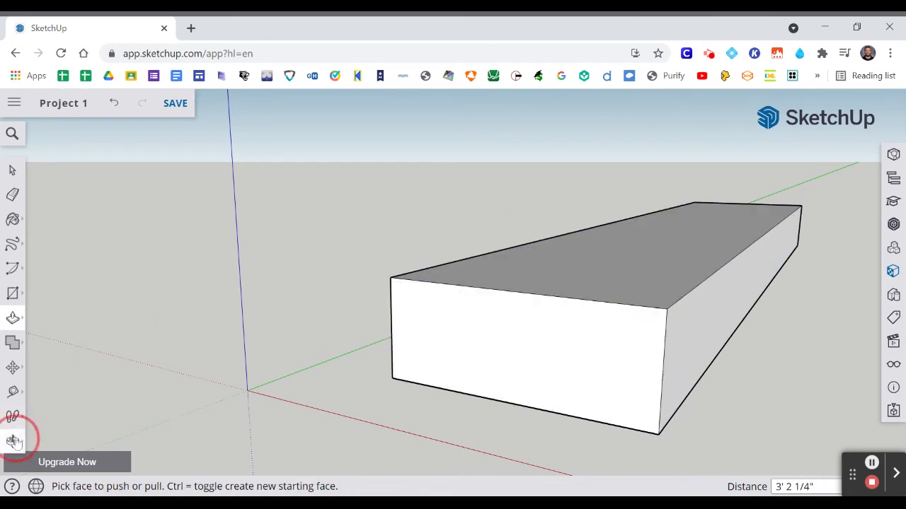
click(48, 384)
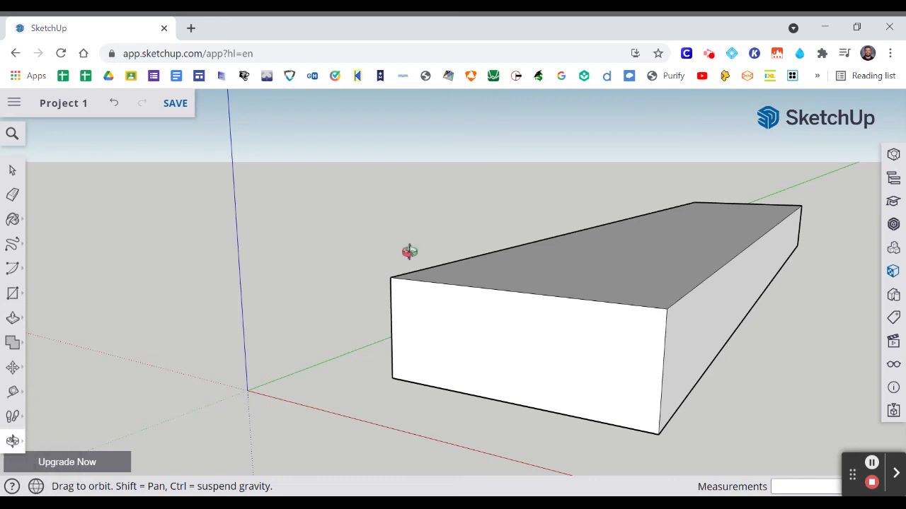
drag(520, 212, 590, 293)
scroll(588, 293, down, 5)
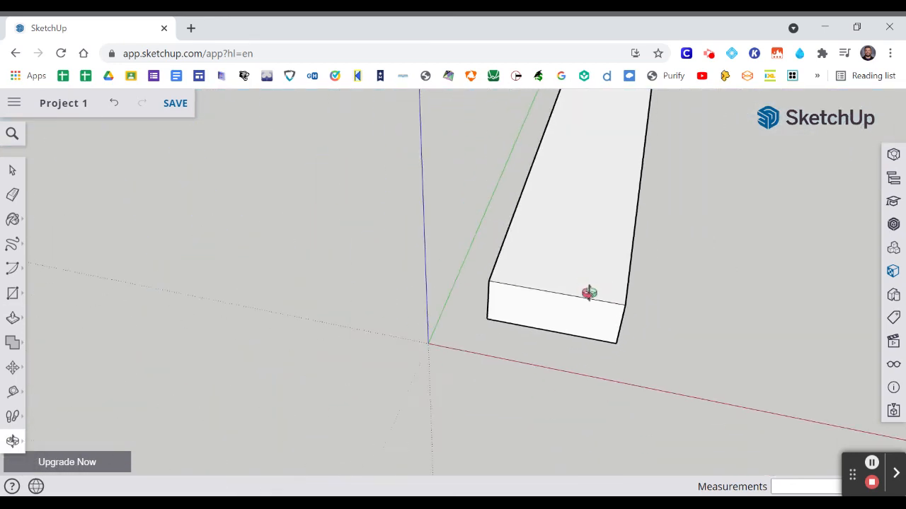
drag(689, 220, 596, 307)
scroll(671, 248, up, 2)
click(20, 371)
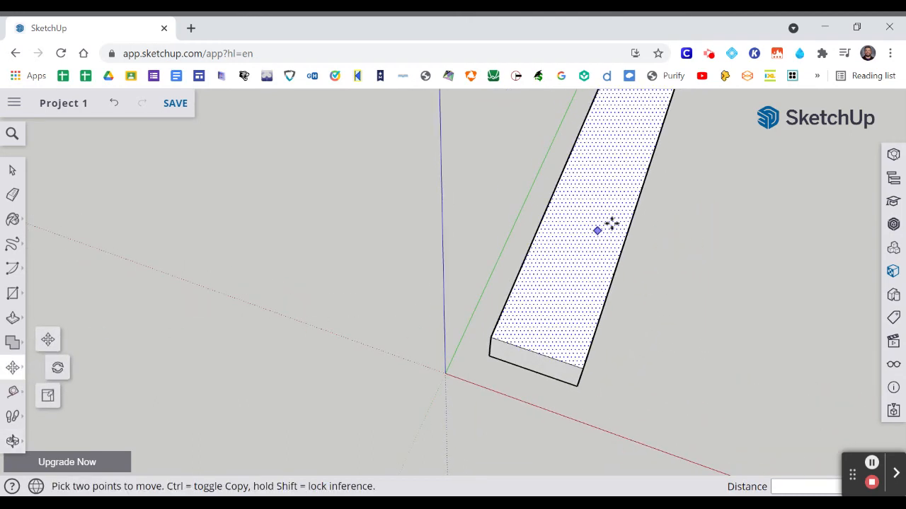
mouse_move(597, 229)
mouse_down()
mouse_move(552, 356)
mouse_move(599, 245)
mouse_up()
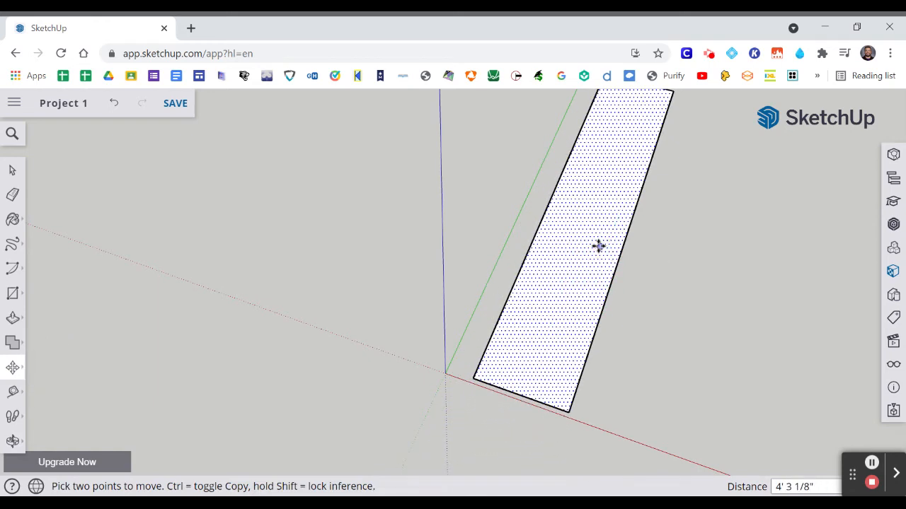
click(118, 103)
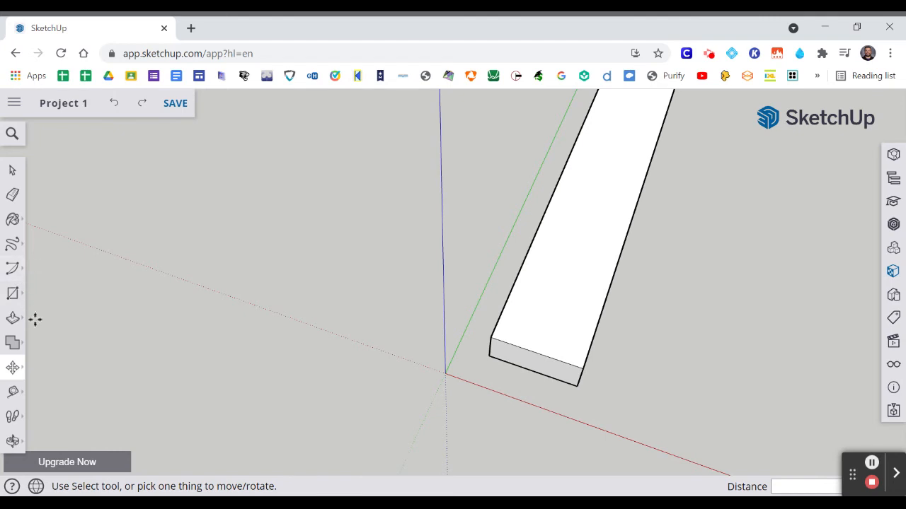
Draw a lengthwise centre line about 43' 4" long on the box's top face and raise it about 8' 3" to form a roof ridge.
click(12, 440)
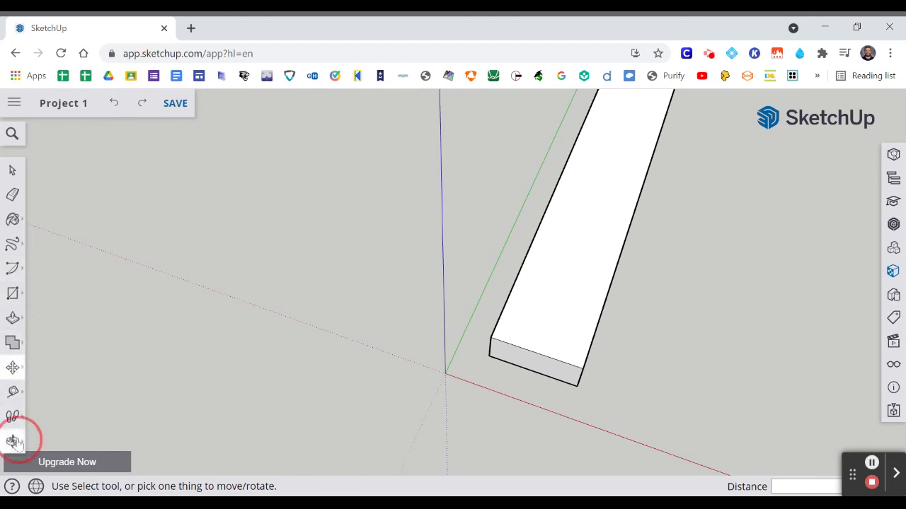
click(66, 414)
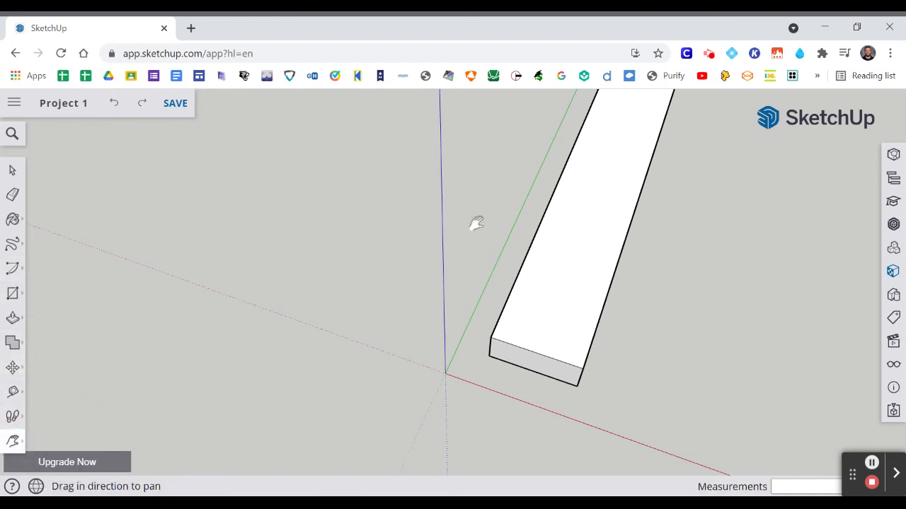
drag(580, 204, 567, 272)
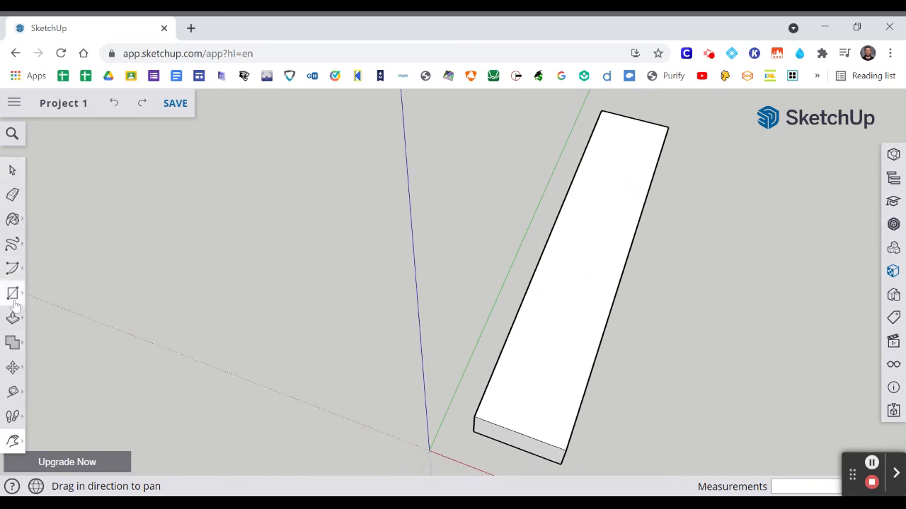
click(13, 244)
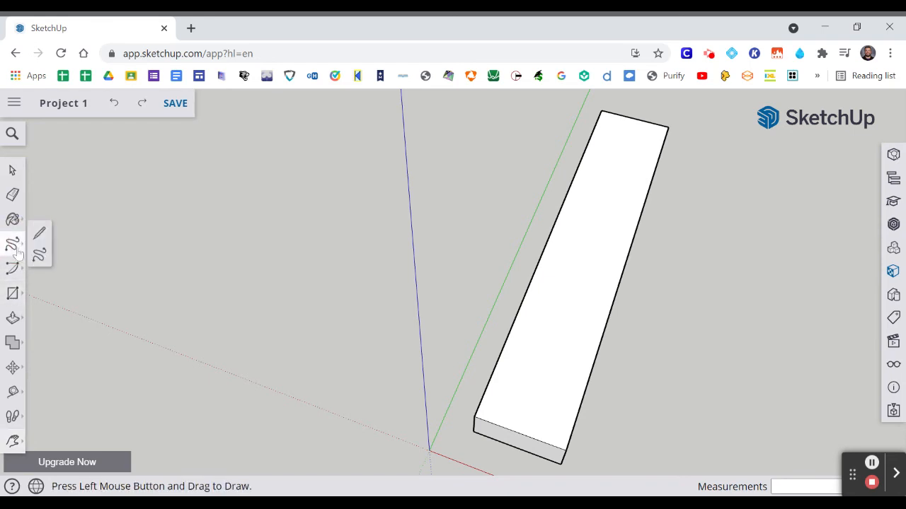
click(41, 228)
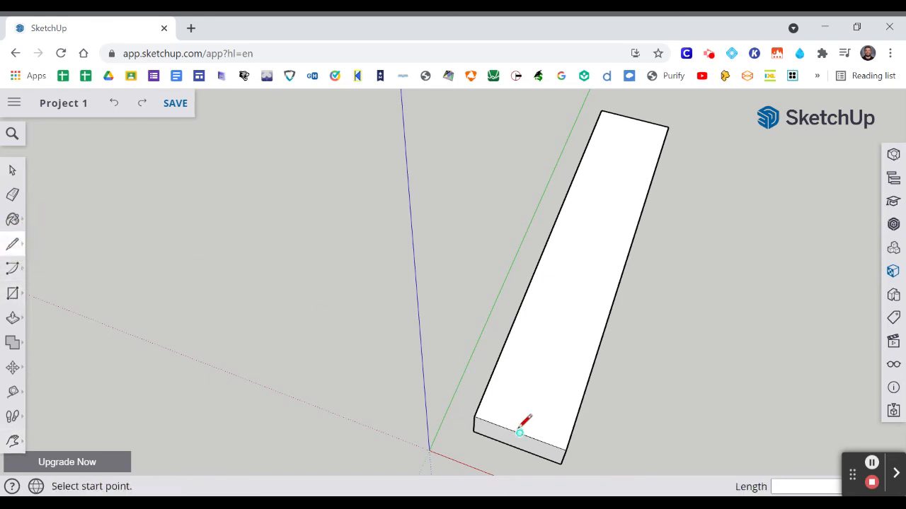
drag(519, 432, 634, 118)
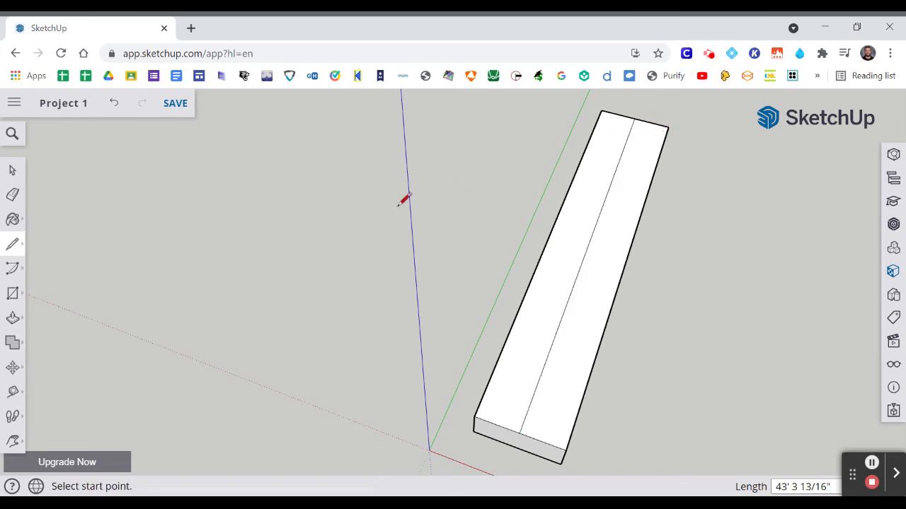
click(12, 367)
drag(543, 368, 555, 324)
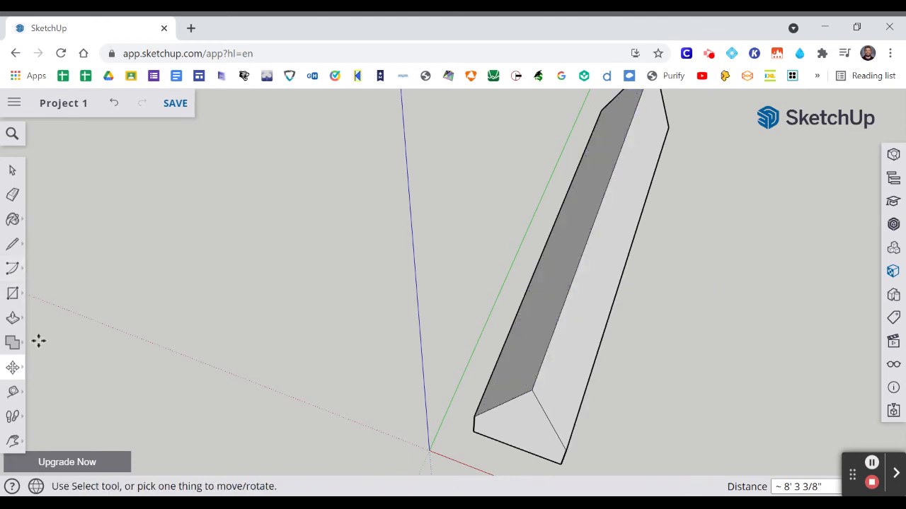
Print the current view to a Letter-size landscape PDF, suppress future export notices, and dismiss the finished download's display.
scroll(574, 354, down, 1)
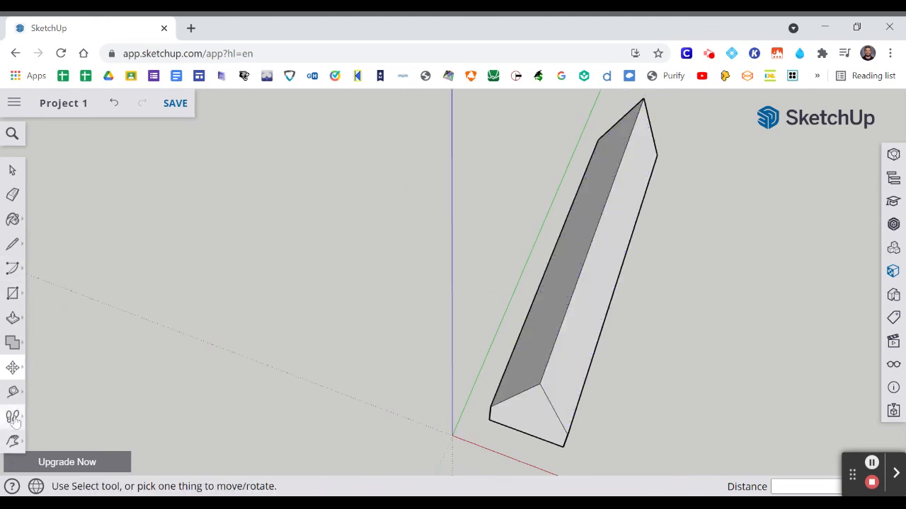
click(15, 441)
click(49, 384)
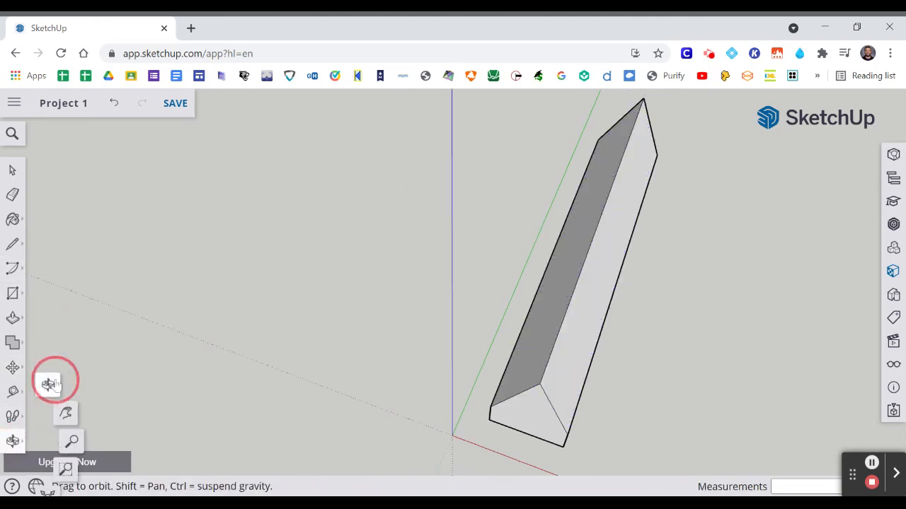
drag(460, 384, 503, 238)
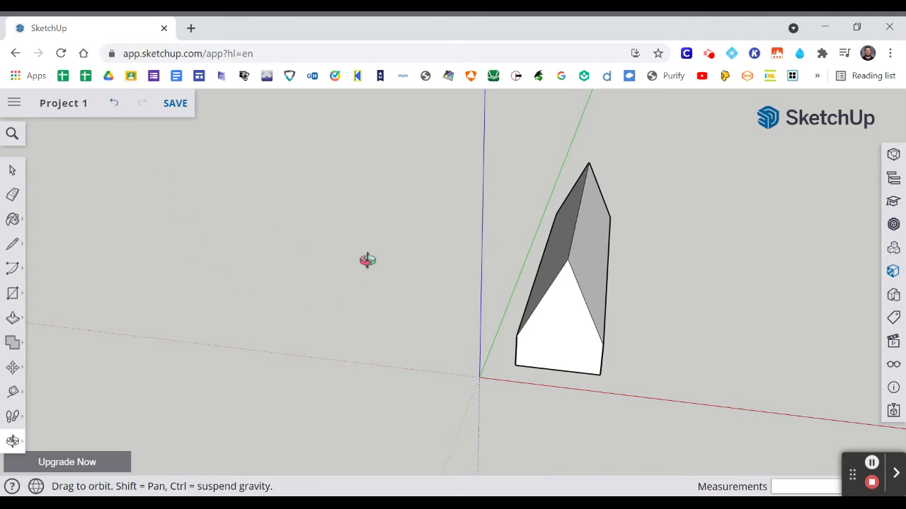
click(14, 104)
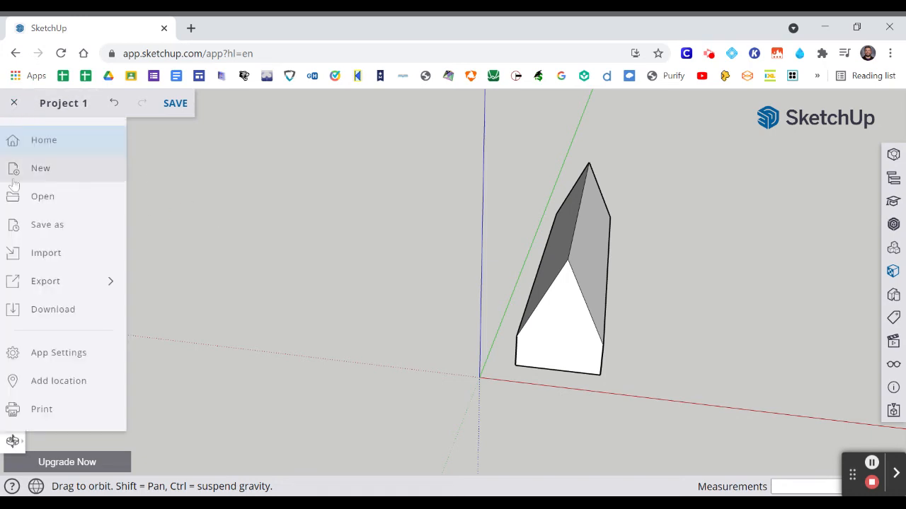
click(61, 417)
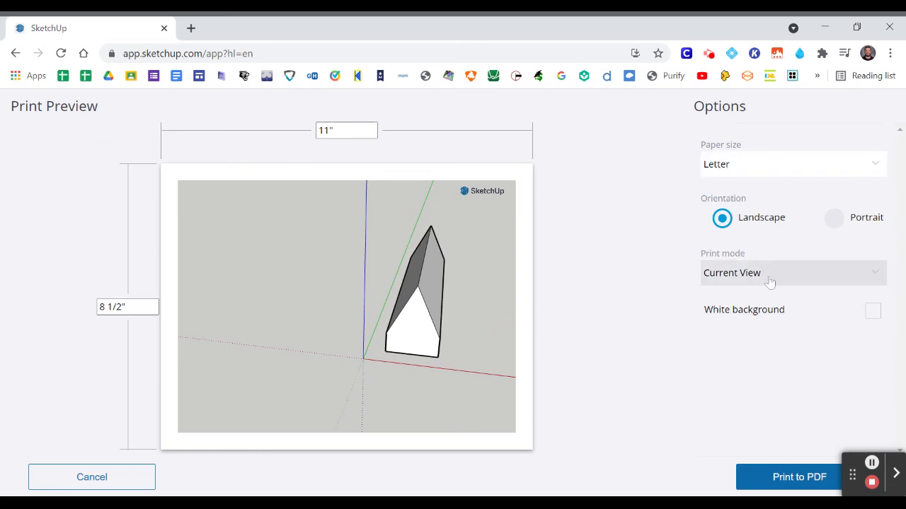
click(798, 479)
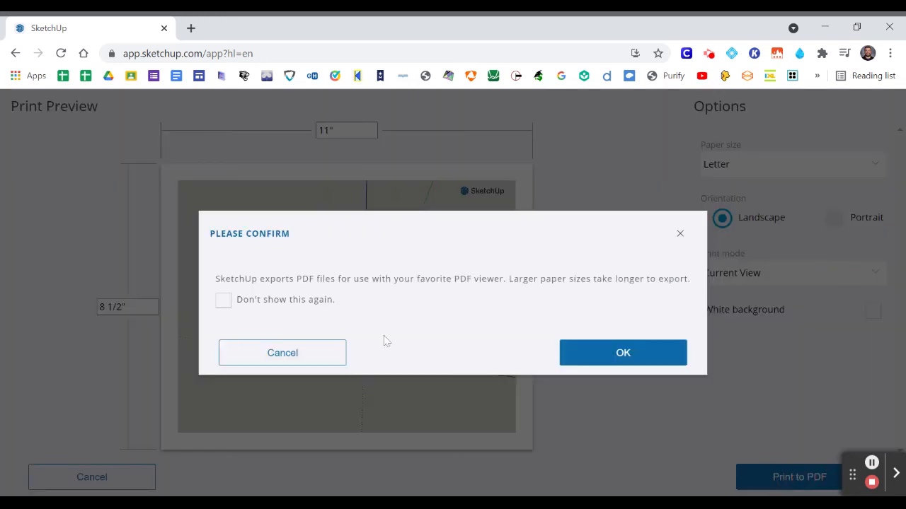
click(239, 307)
click(662, 355)
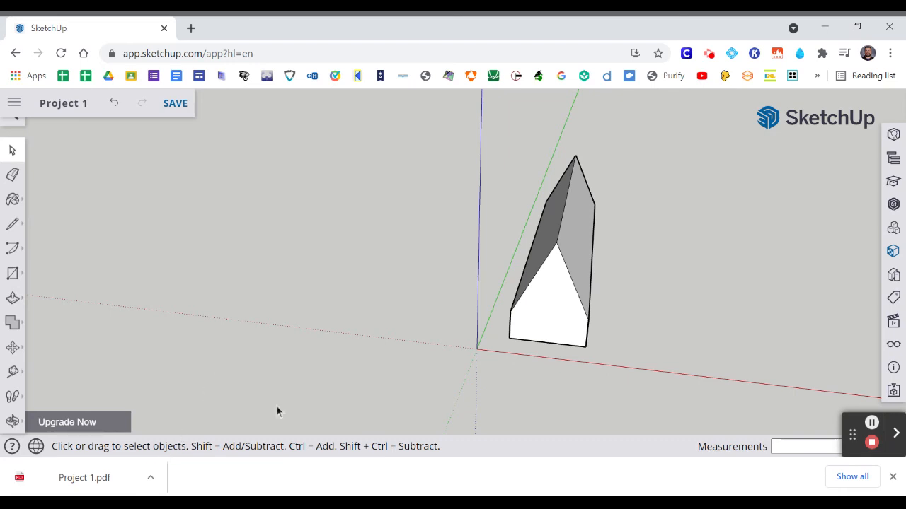
click(893, 477)
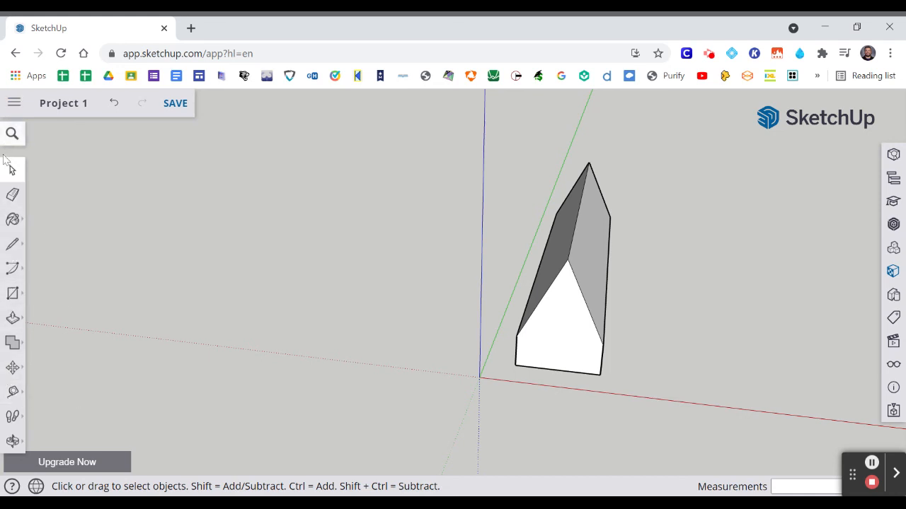
click(12, 272)
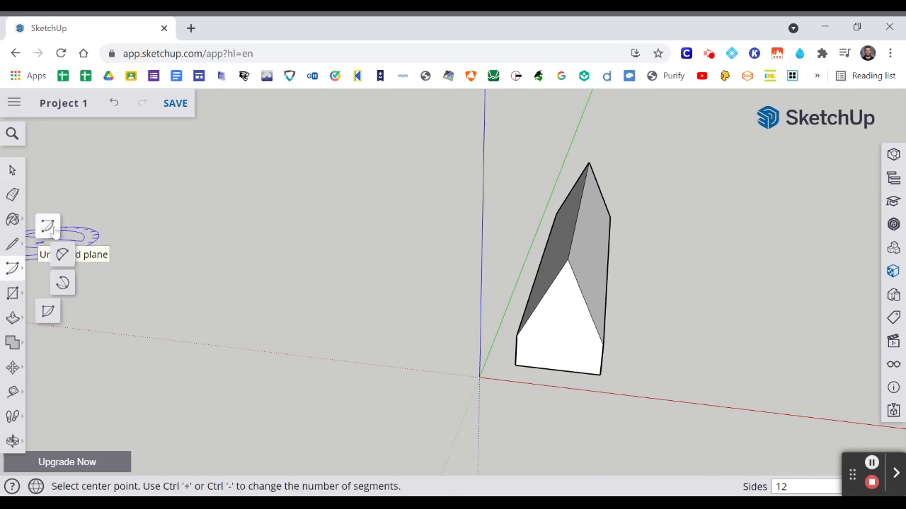
click(12, 292)
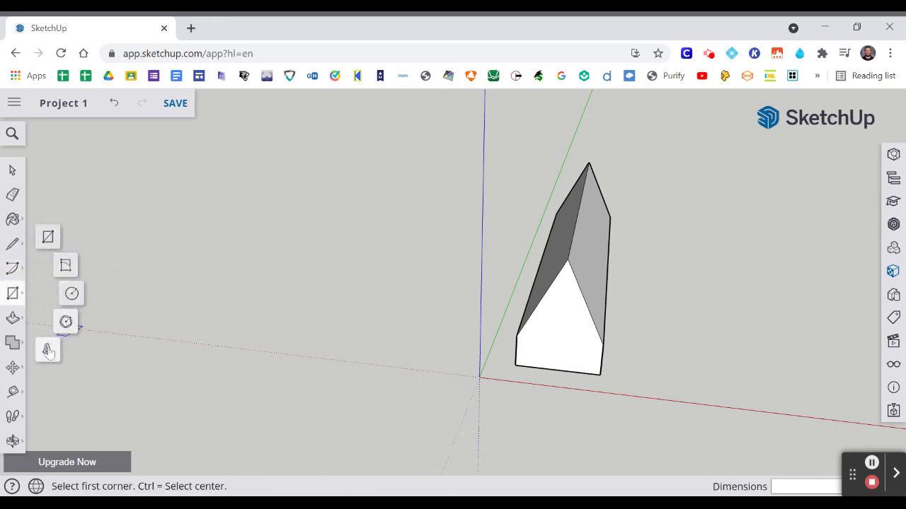
click(13, 317)
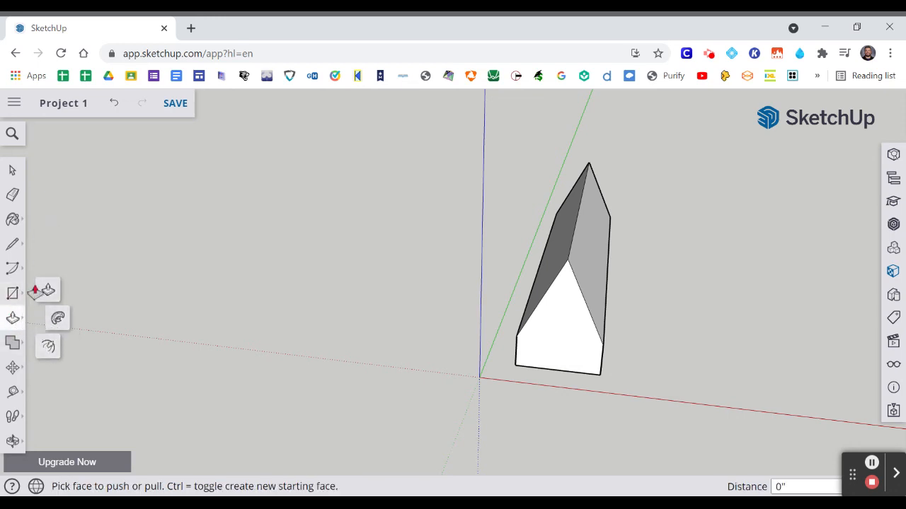
click(13, 367)
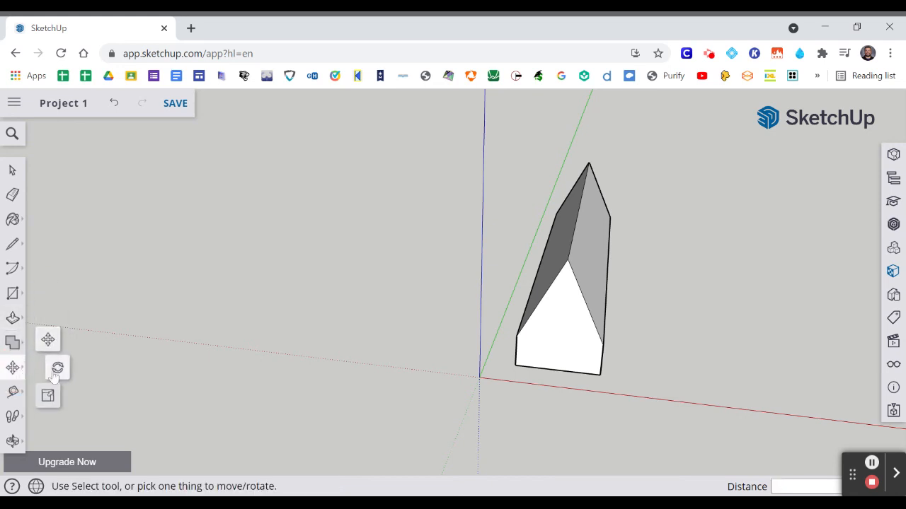
Orbit around the house-like block to a lower view showing its front gable and one long side.
click(13, 441)
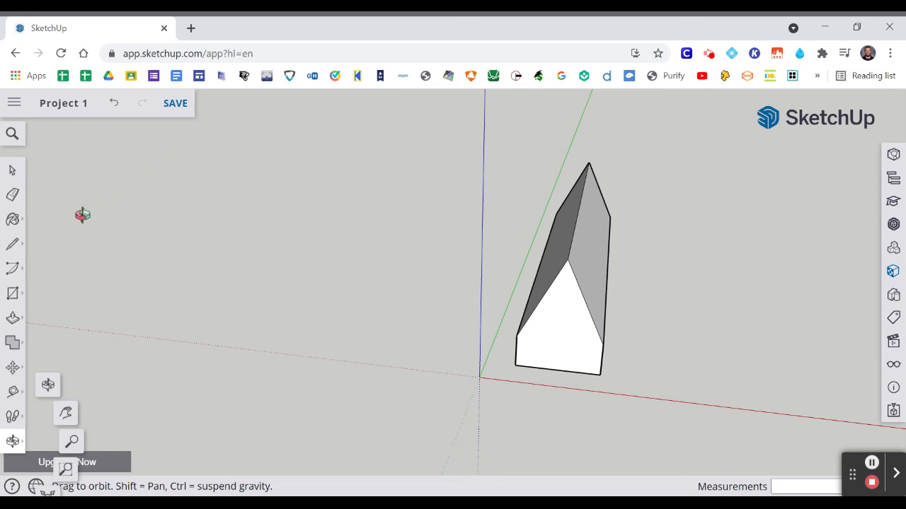
drag(61, 319, 68, 317)
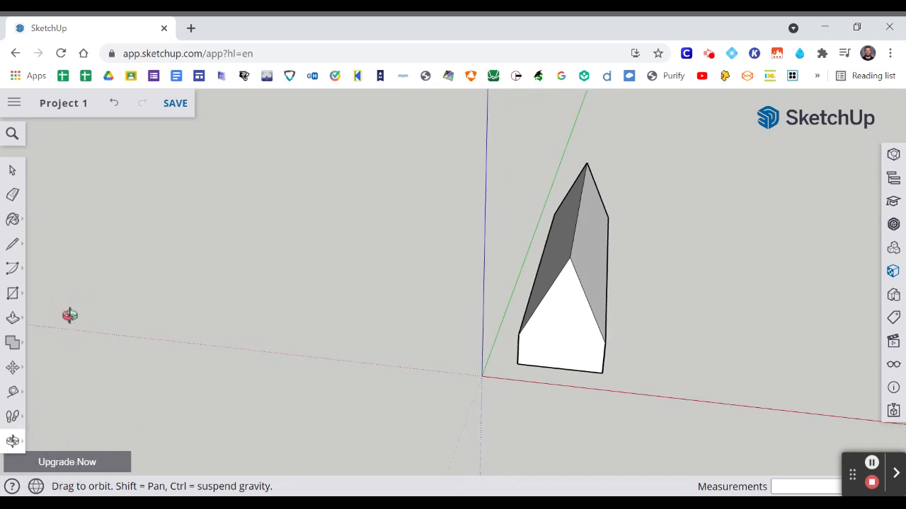
drag(496, 354, 411, 318)
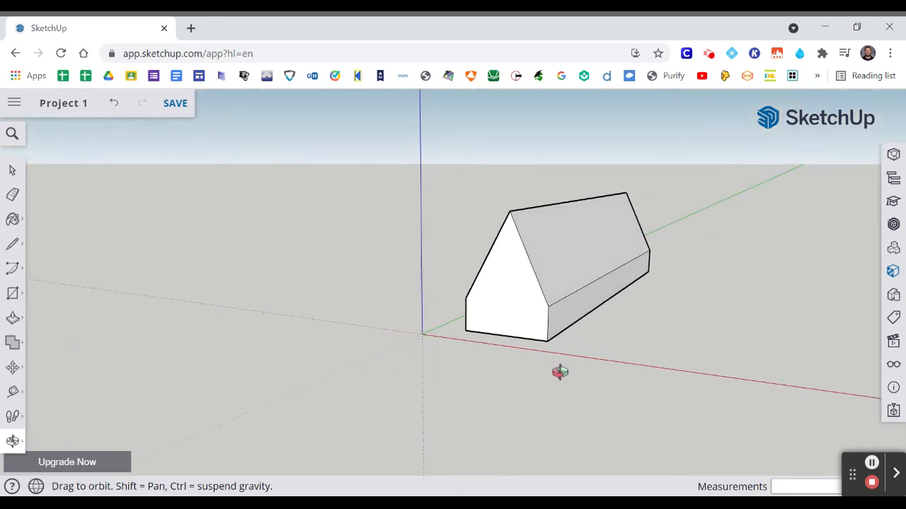